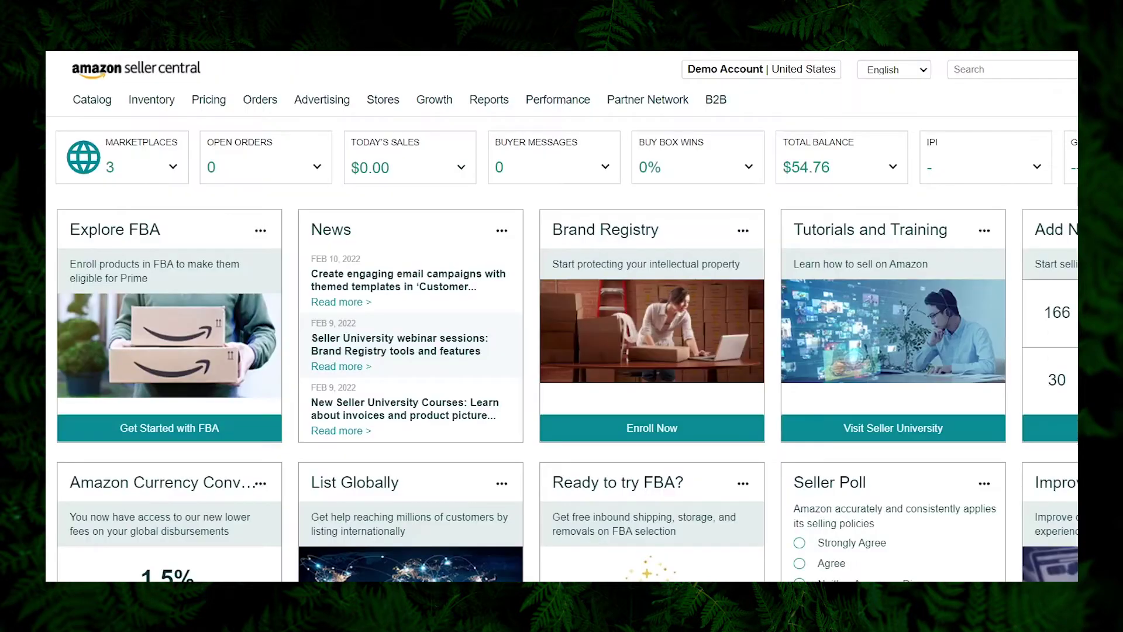
Go to Inventory > Add Products via Upload in Seller Central
{"action": "mouse_move", "coordinate": [146, 111]}
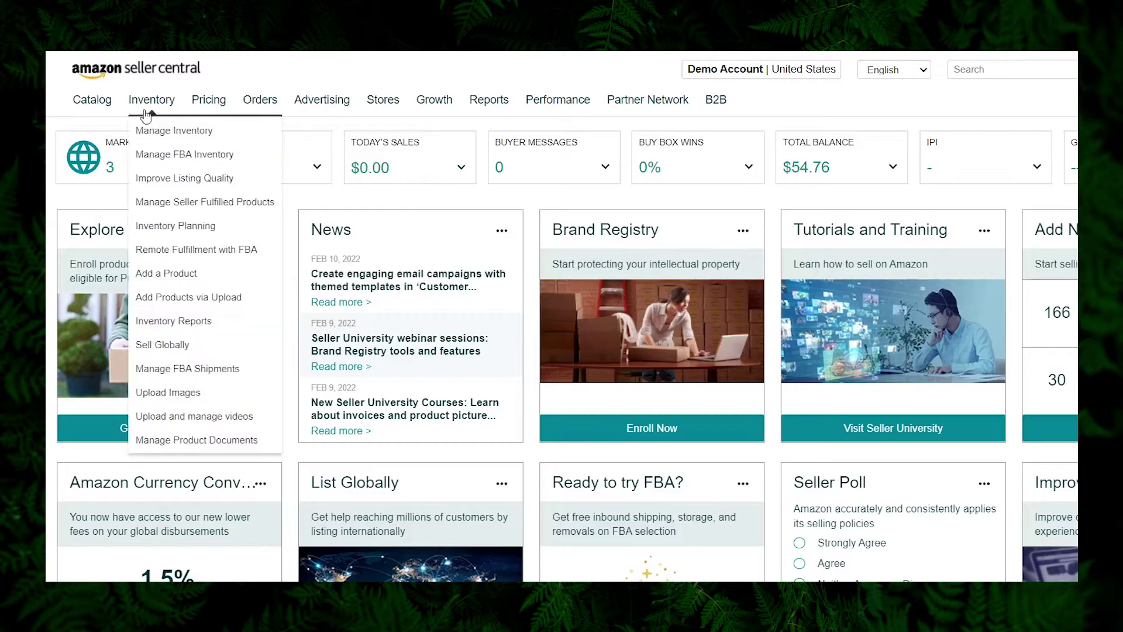
{"action": "left_click", "coordinate": [256, 306]}
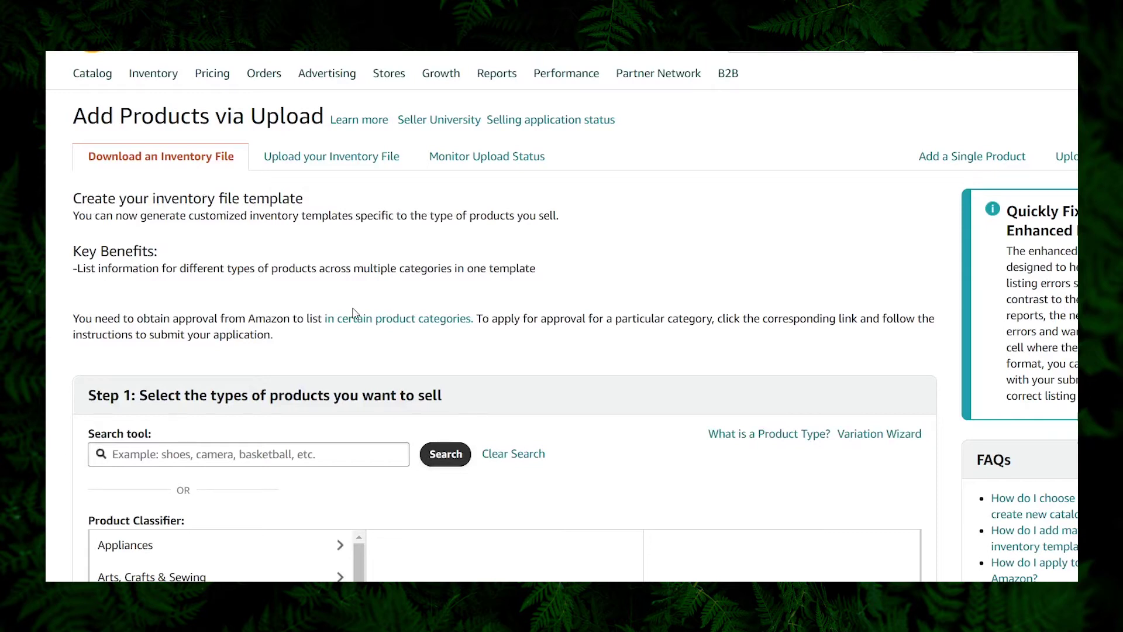
Search 'pendant necklace' and select women's Pendant Necklaces (NECKLACE) as the template product type
{"action": "scroll", "coordinate": [353, 312], "scroll_direction": "down", "scroll_amount": 3}
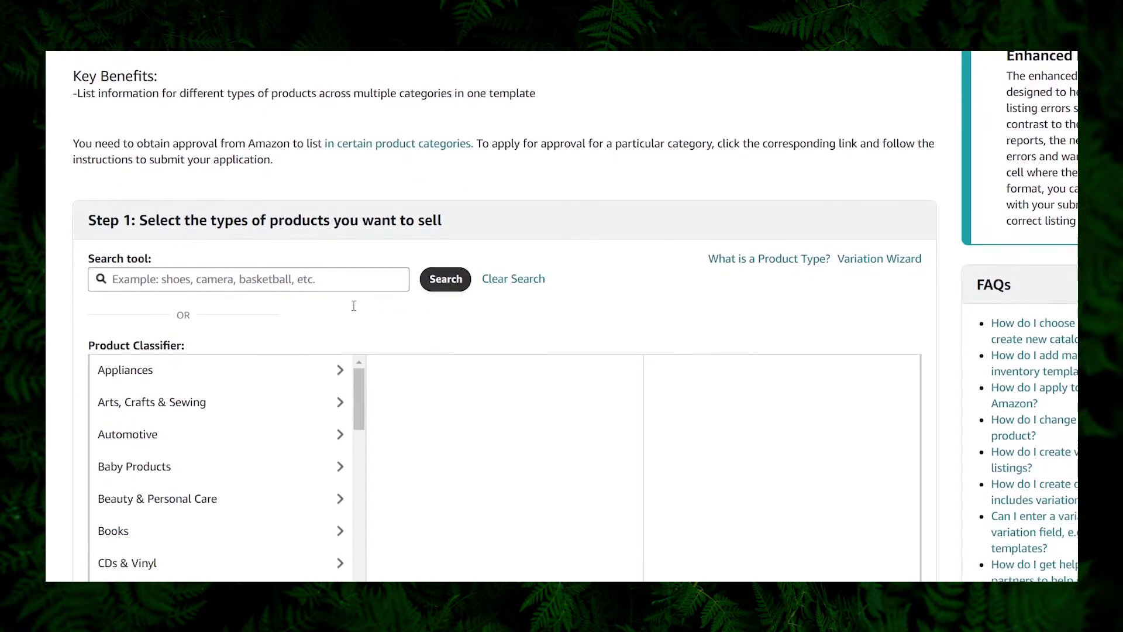
{"action": "scroll", "coordinate": [354, 306], "scroll_direction": "down", "scroll_amount": 2}
{"action": "left_click", "coordinate": [307, 170]}
{"action": "type", "text": "pend"}
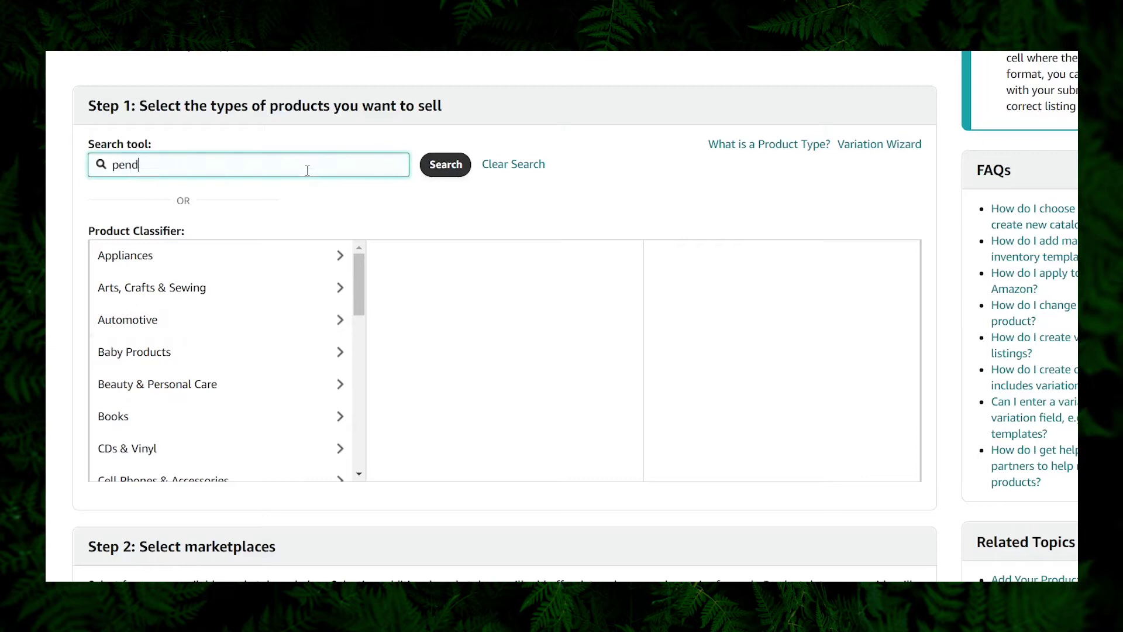
{"action": "type", "text": "ant necklace"}
{"action": "key", "text": "Return"}
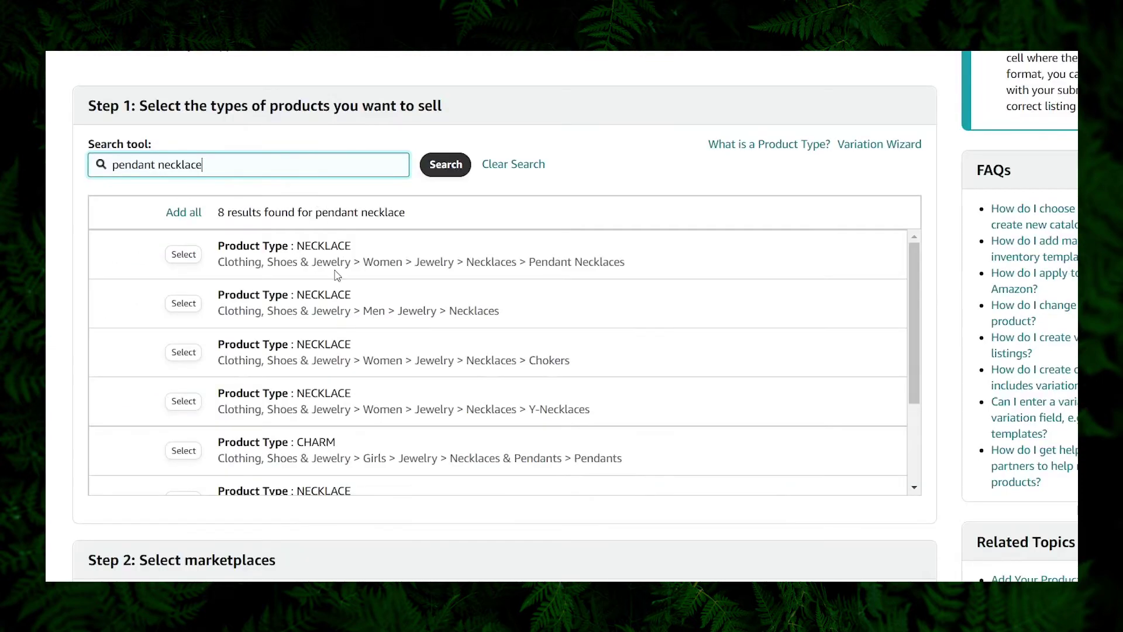
{"action": "scroll", "coordinate": [918, 363], "scroll_direction": "down", "scroll_amount": 3}
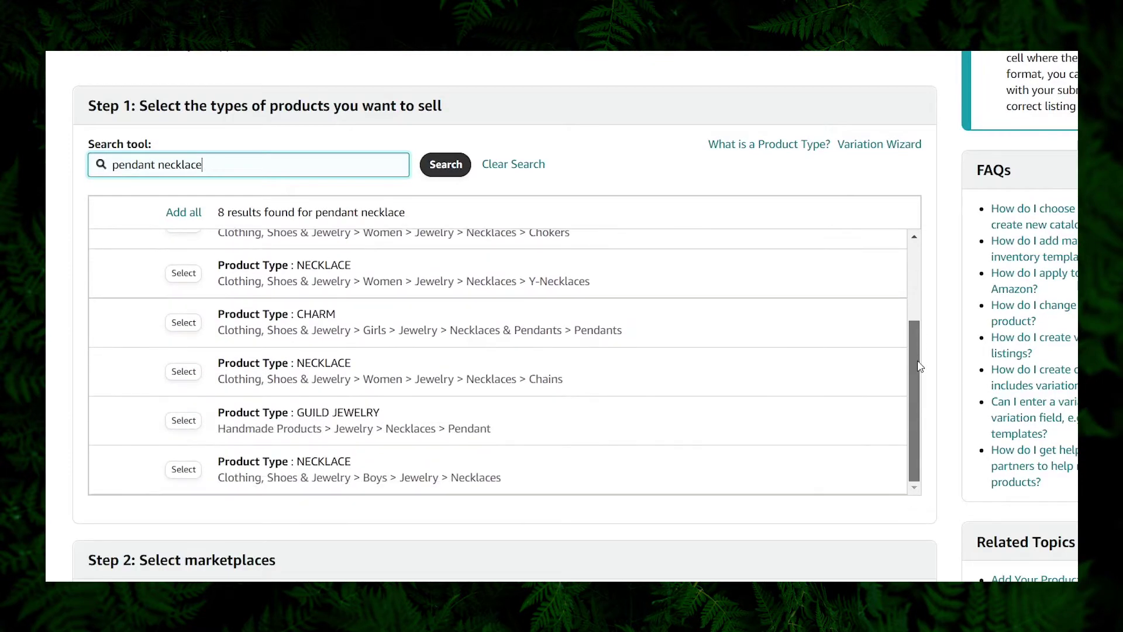
{"action": "scroll", "coordinate": [917, 364], "scroll_direction": "up", "scroll_amount": 3}
{"action": "left_click", "coordinate": [183, 255]}
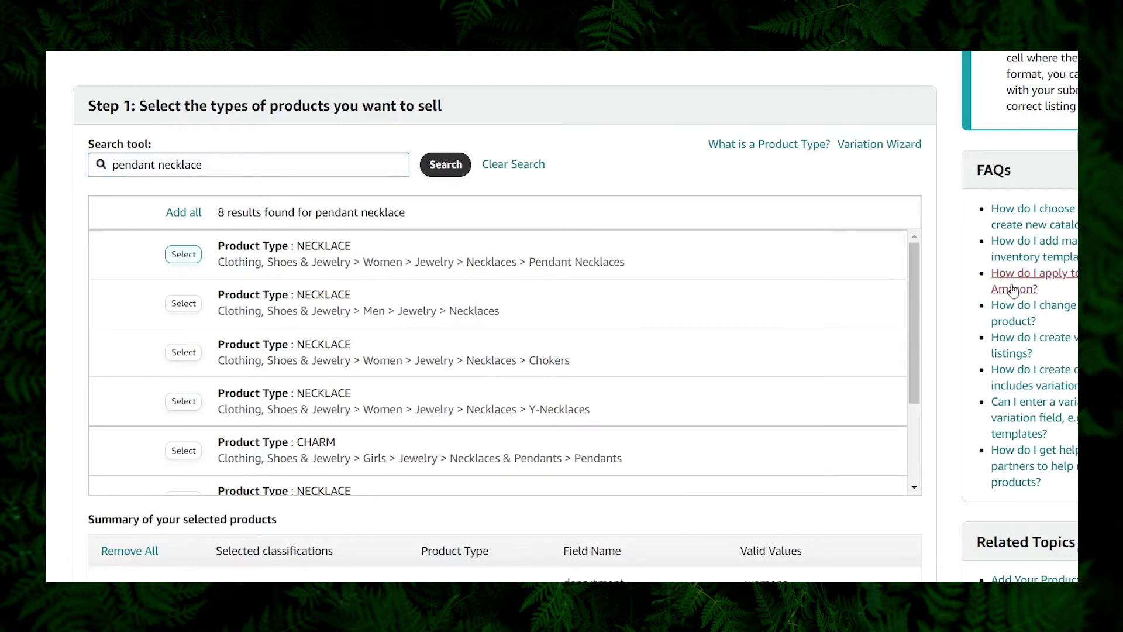
{"action": "scroll", "coordinate": [939, 270], "scroll_direction": "down", "scroll_amount": 3}
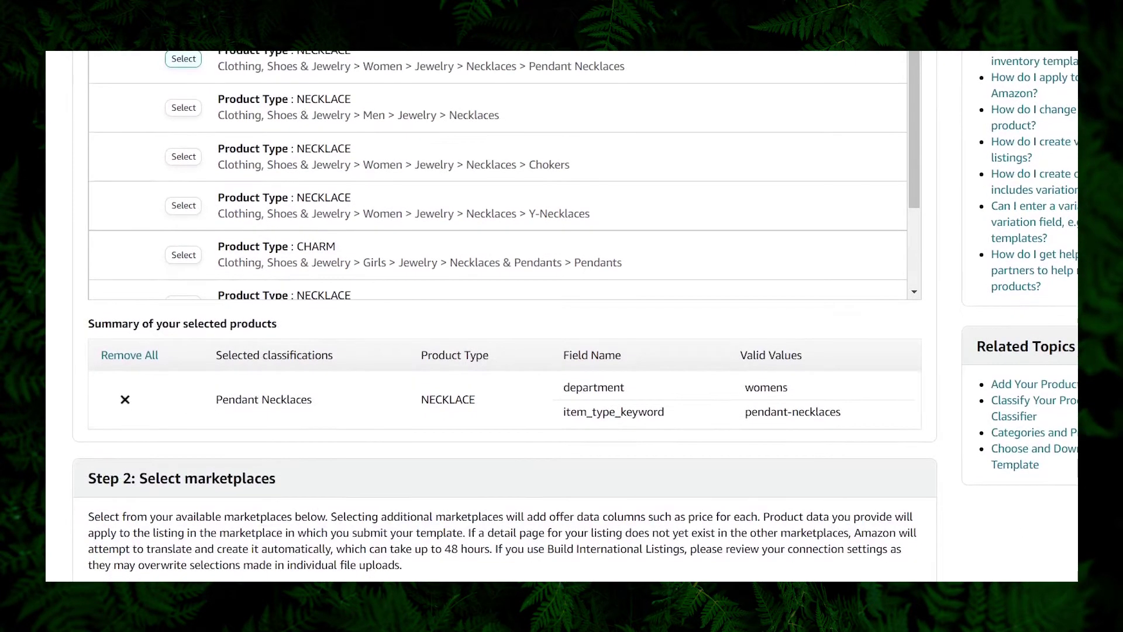
{"action": "scroll", "coordinate": [575, 316], "scroll_direction": "down", "scroll_amount": 5}
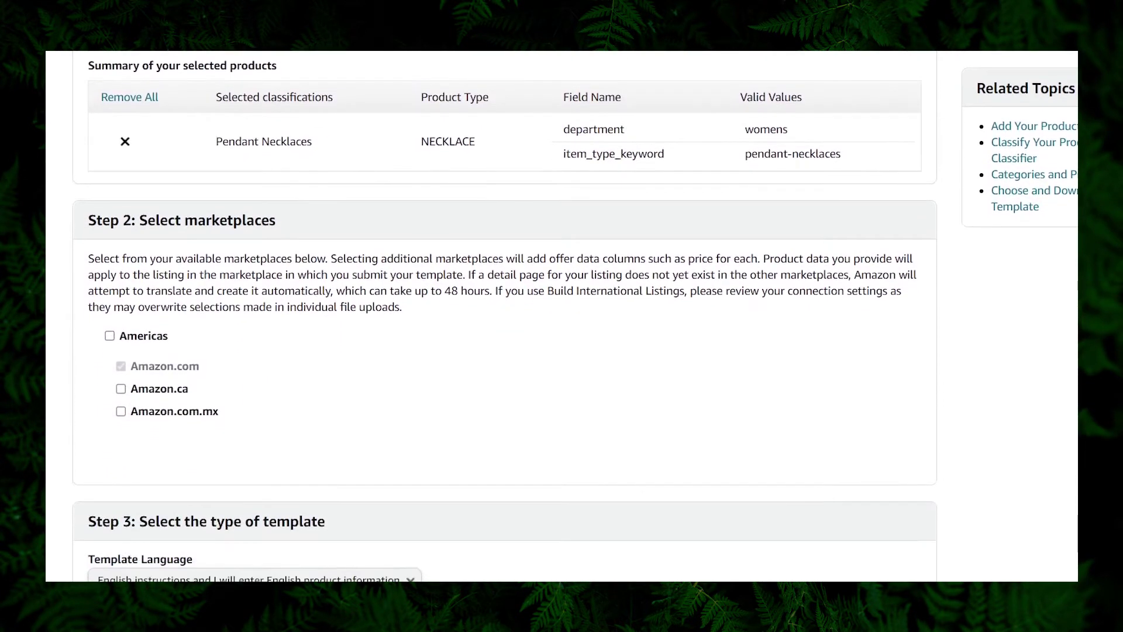
{"action": "scroll", "coordinate": [503, 315], "scroll_direction": "down", "scroll_amount": 2}
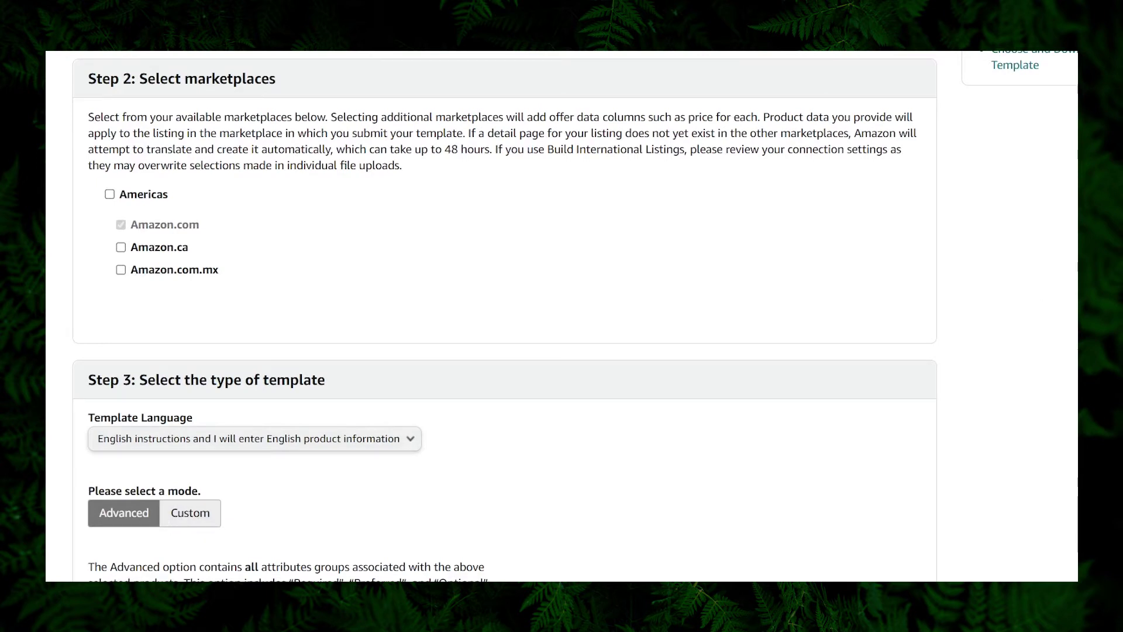
{"action": "scroll", "coordinate": [848, 403], "scroll_direction": "down", "scroll_amount": 3}
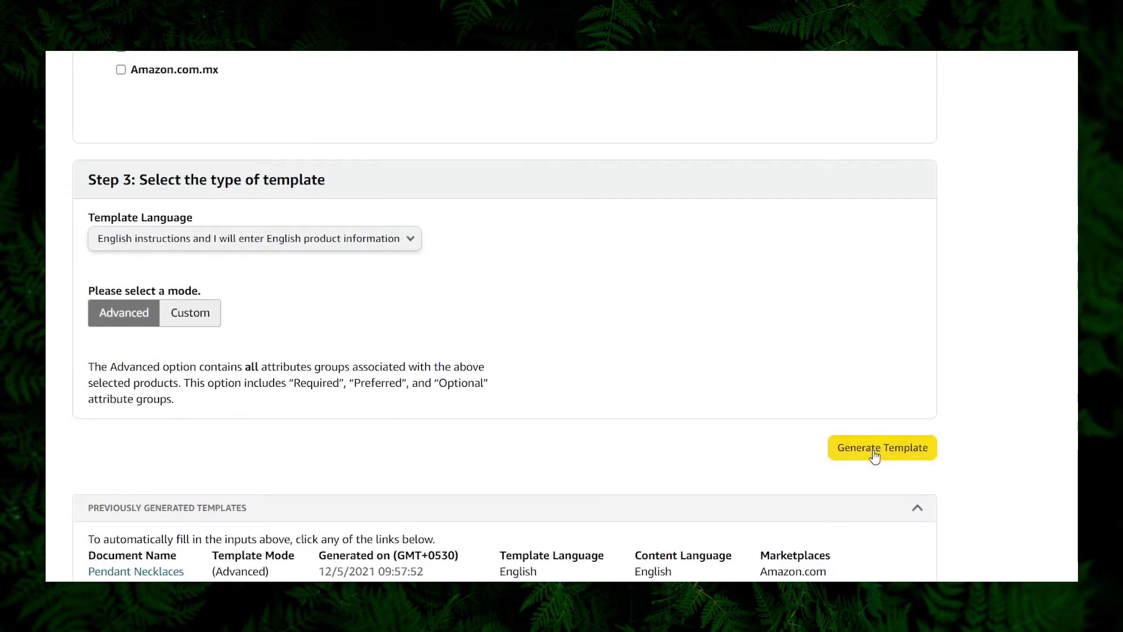
Generate the PendantNecklace .xlsm template and view its Template sheet in Excel
{"action": "left_click", "coordinate": [875, 454]}
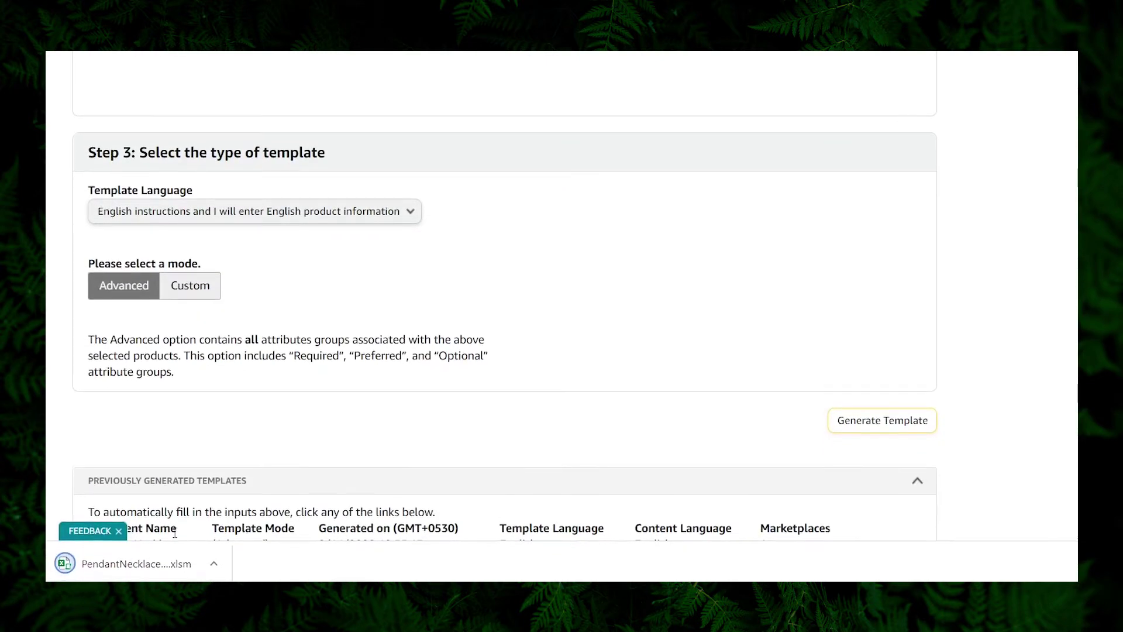
{"action": "left_click", "coordinate": [124, 566]}
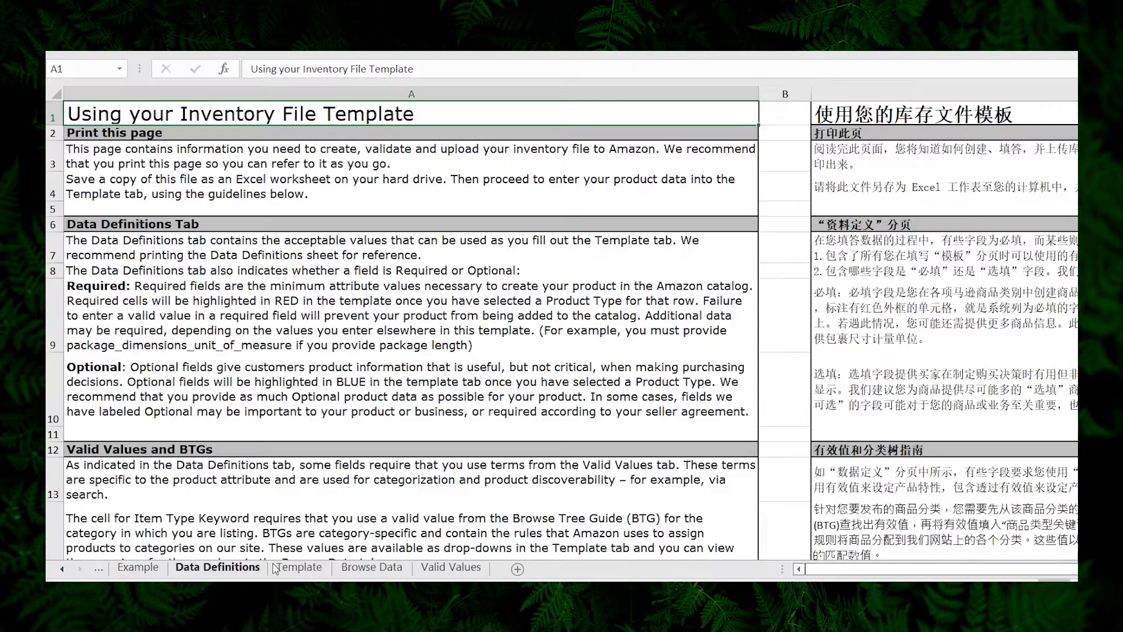
{"action": "left_click", "coordinate": [276, 567]}
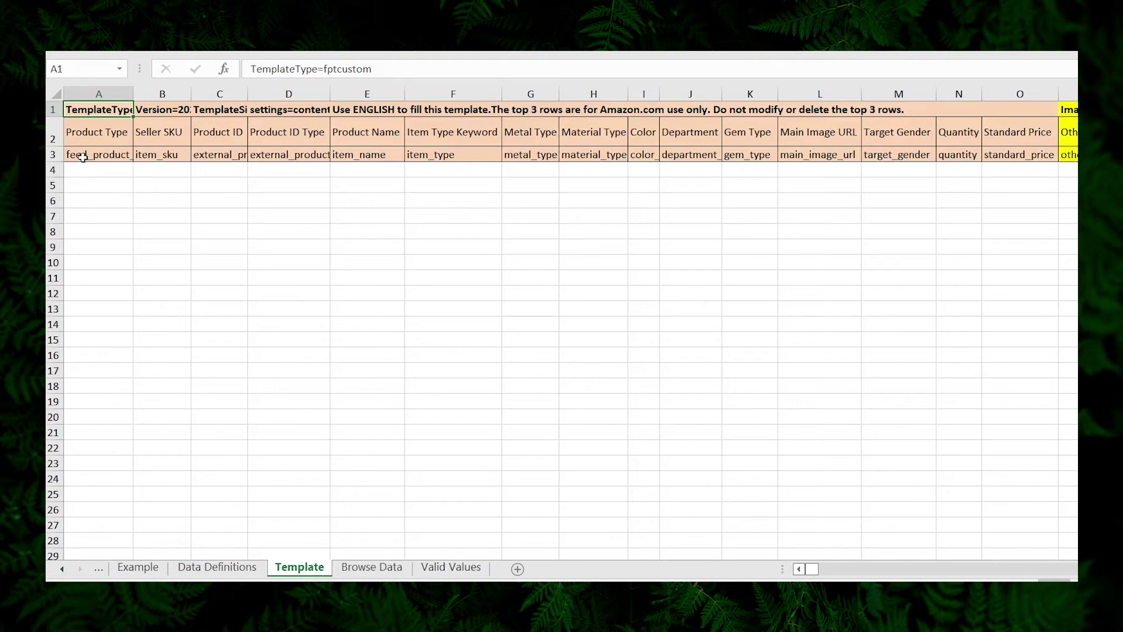
{"action": "left_click", "coordinate": [450, 567]}
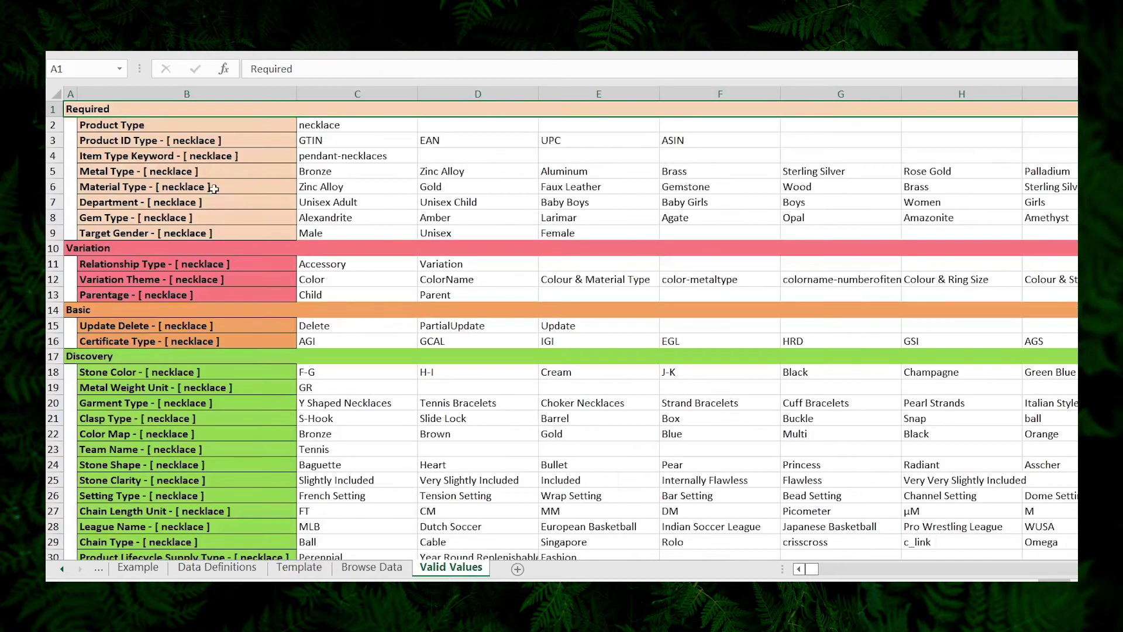
{"action": "left_click", "coordinate": [161, 124]}
{"action": "key", "text": "Down"}
{"action": "key", "text": "Down"}
{"action": "key", "text": "Down"}
{"action": "key", "text": "Down"}
{"action": "key", "text": "Down"}
{"action": "key", "text": "Down"}
{"action": "key", "text": "Down"}
{"action": "key", "text": "Down"}
{"action": "key", "text": "Down"}
{"action": "key", "text": "Down"}
{"action": "key", "text": "Down"}
{"action": "key", "text": "Down"}
{"action": "key", "text": "Down"}
{"action": "key", "text": "Down"}
{"action": "key", "text": "Down"}
{"action": "key", "text": "Down"}
{"action": "key", "text": "Down"}
{"action": "key", "text": "Down"}
{"action": "key", "text": "Down"}
{"action": "key", "text": "Down"}
{"action": "key", "text": "Down"}
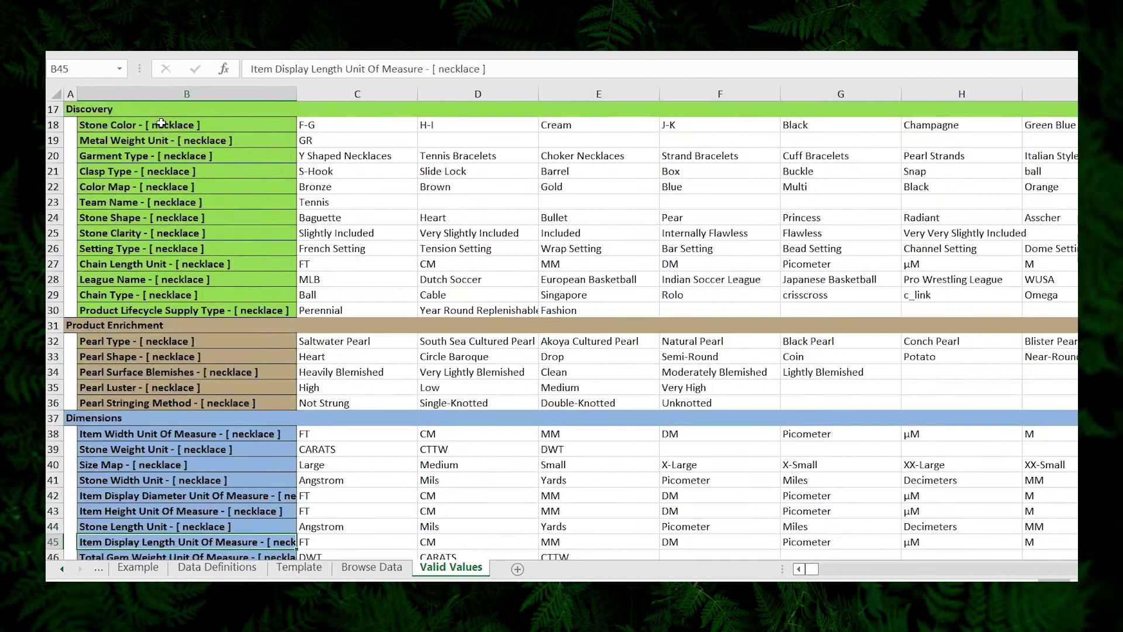
{"action": "key", "text": "Up"}
{"action": "key", "text": "Up"}
{"action": "key", "text": "Up"}
{"action": "key", "text": "Up"}
{"action": "key", "text": "Up"}
{"action": "key", "text": "Up"}
{"action": "key", "text": "Up"}
{"action": "key", "text": "Up"}
{"action": "key", "text": "Up"}
{"action": "key", "text": "Up"}
{"action": "key", "text": "Up"}
{"action": "key", "text": "Up"}
{"action": "key", "text": "Up"}
{"action": "key", "text": "Up"}
{"action": "key", "text": "Up"}
{"action": "key", "text": "Up"}
{"action": "key", "text": "Up"}
{"action": "key", "text": "Up"}
{"action": "key", "text": "Up"}
{"action": "key", "text": "Up"}
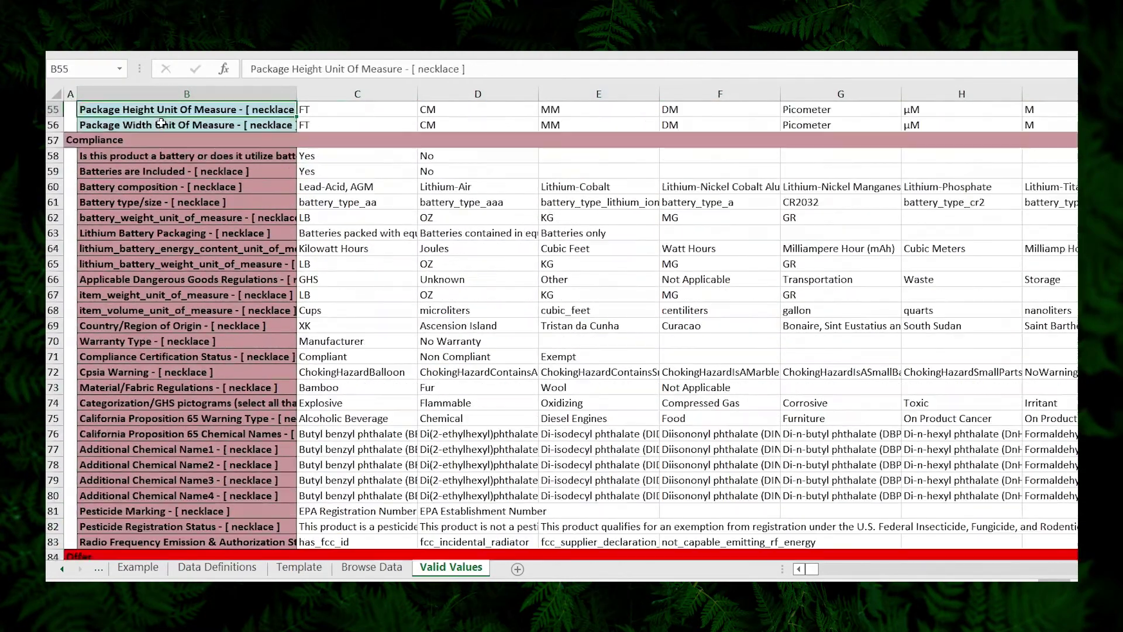
{"action": "key", "text": "Down"}
{"action": "key", "text": "Down"}
{"action": "key", "text": "Down"}
{"action": "key", "text": "Up"}
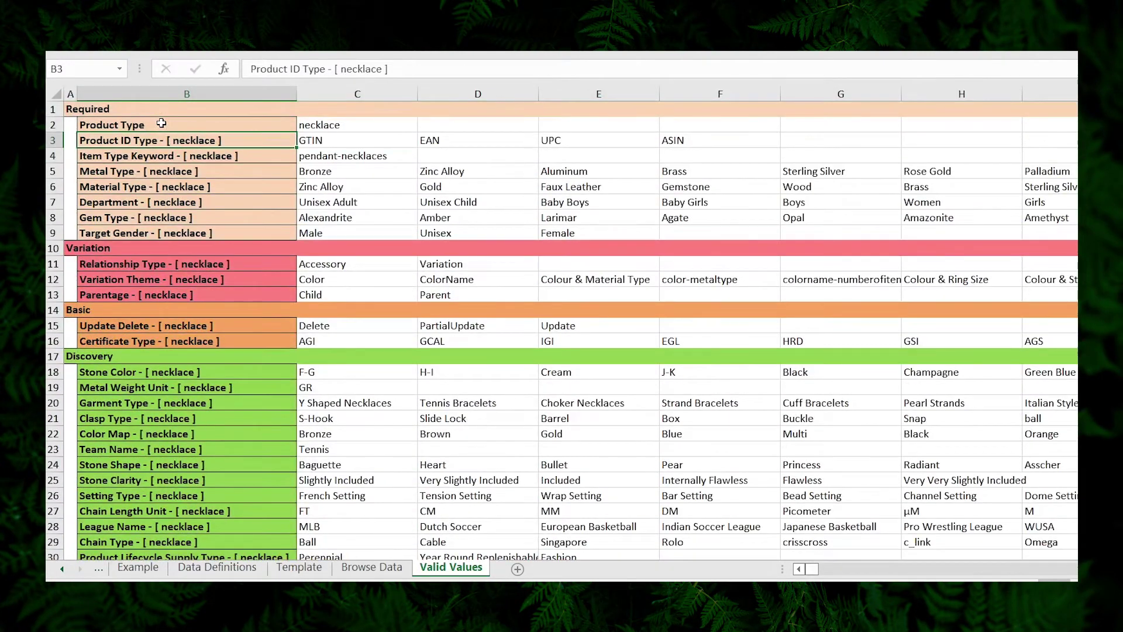
{"action": "key", "text": "Right"}
{"action": "key", "text": "Right"}
{"action": "key", "text": "Right"}
{"action": "key", "text": "Right"}
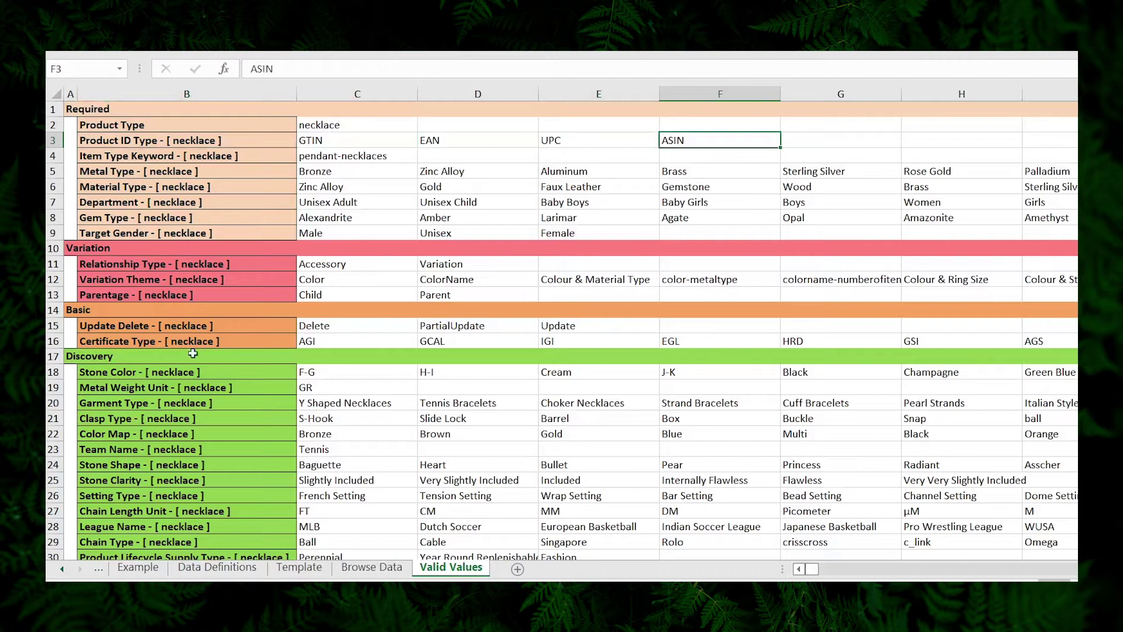
{"action": "left_click", "coordinate": [298, 570]}
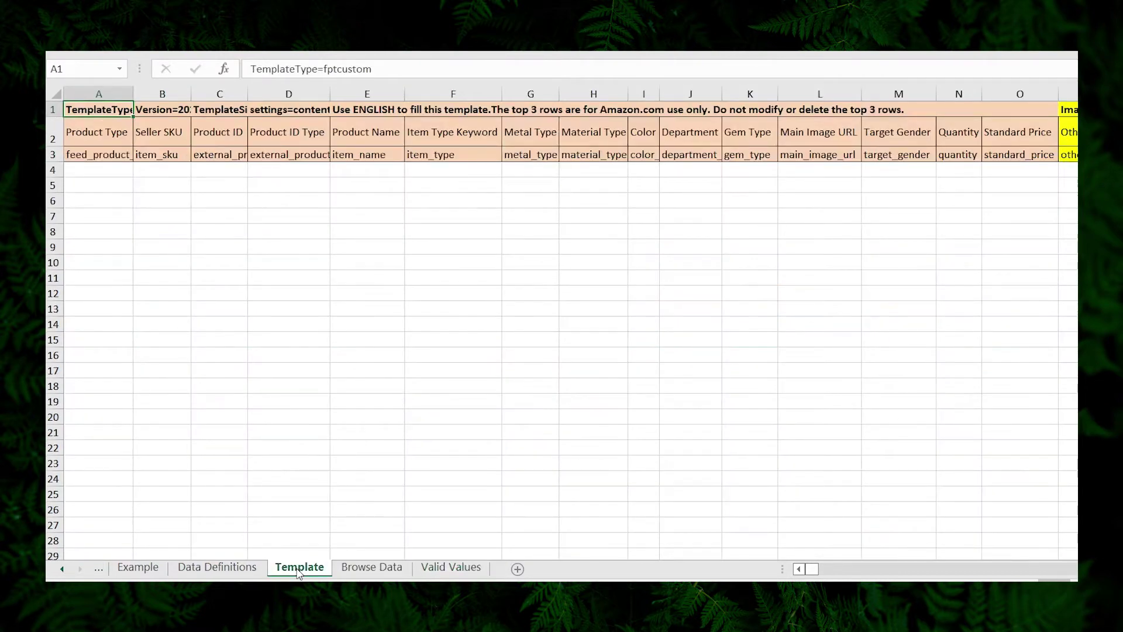
{"action": "left_click", "coordinate": [523, 169]}
{"action": "type", "text": "st"}
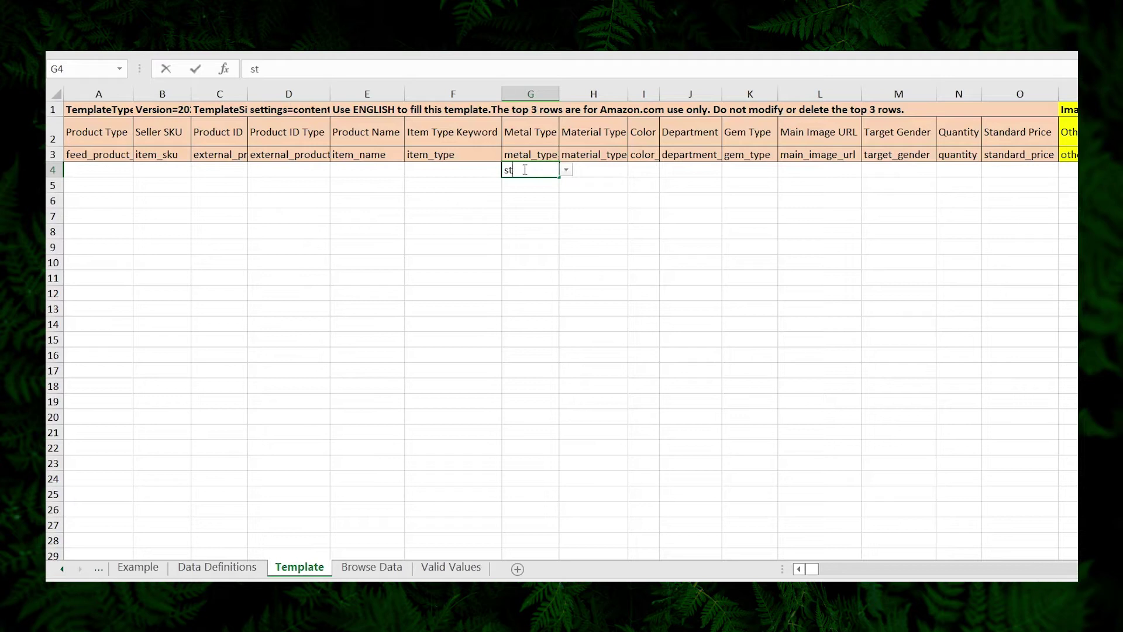
{"action": "key", "text": "BackSpace"}
{"action": "key", "text": "BackSpace"}
{"action": "type", "text": "Stain"}
{"action": "key", "text": "BackSpace"}
{"action": "key", "text": "BackSpace"}
{"action": "key", "text": "BackSpace"}
{"action": "key", "text": "BackSpace"}
{"action": "key", "text": "Tab"}
{"action": "key", "text": "Tab"}
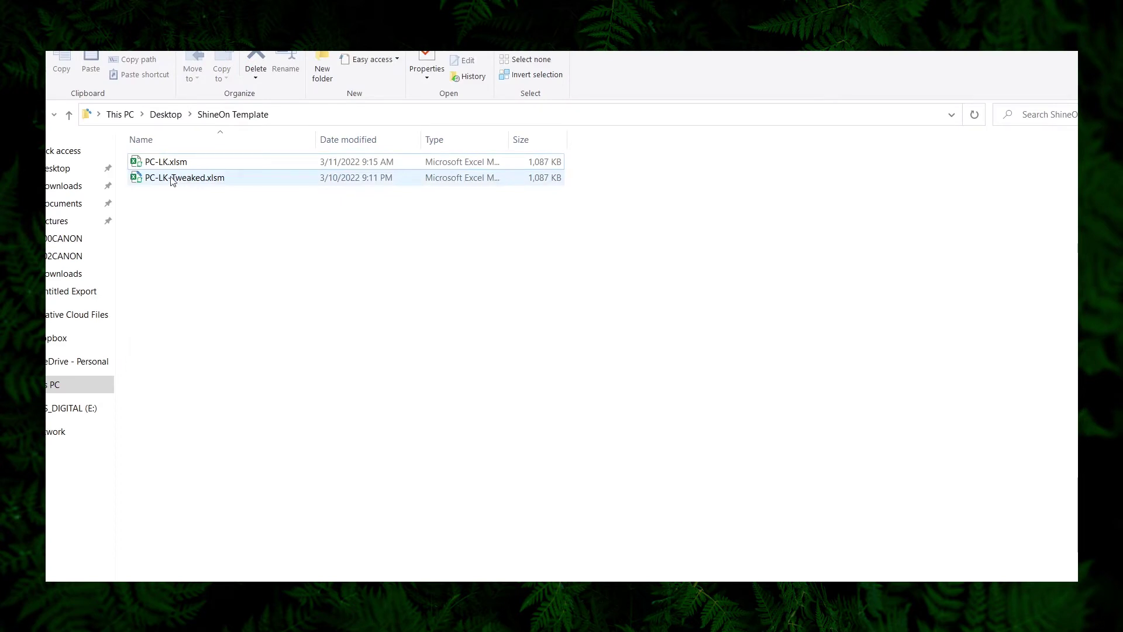
Open PC-LK.xlsm from Desktop > ShineOn Template
{"action": "double_click", "coordinate": [162, 165]}
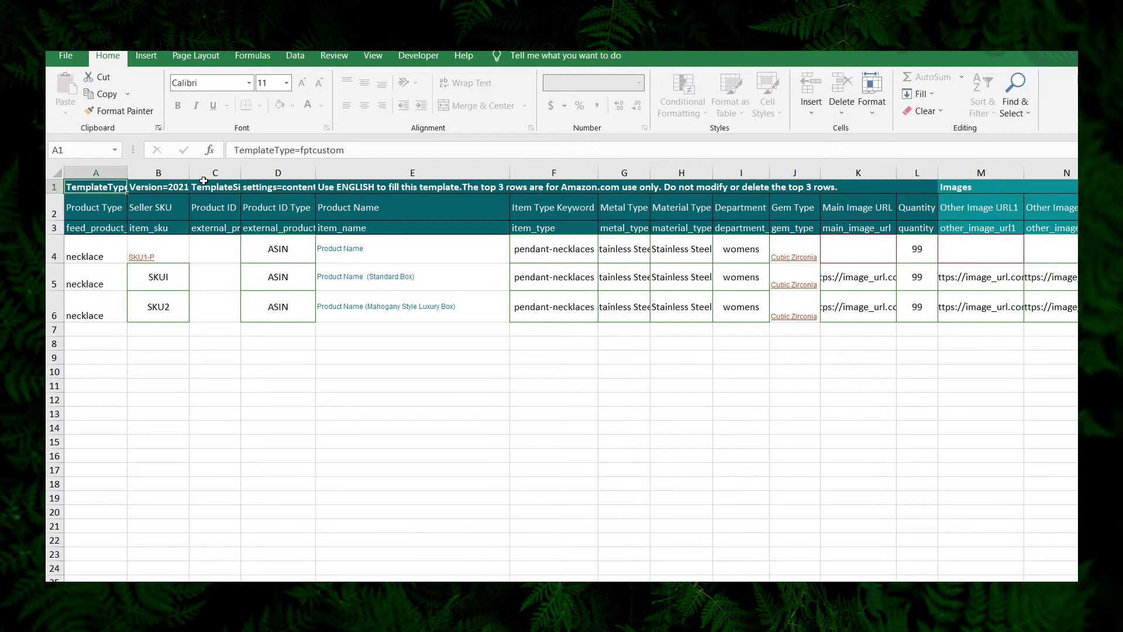
Review the Product Type, Seller SKU, product name and image URL columns for rows 4–6
{"action": "left_click", "coordinate": [120, 283]}
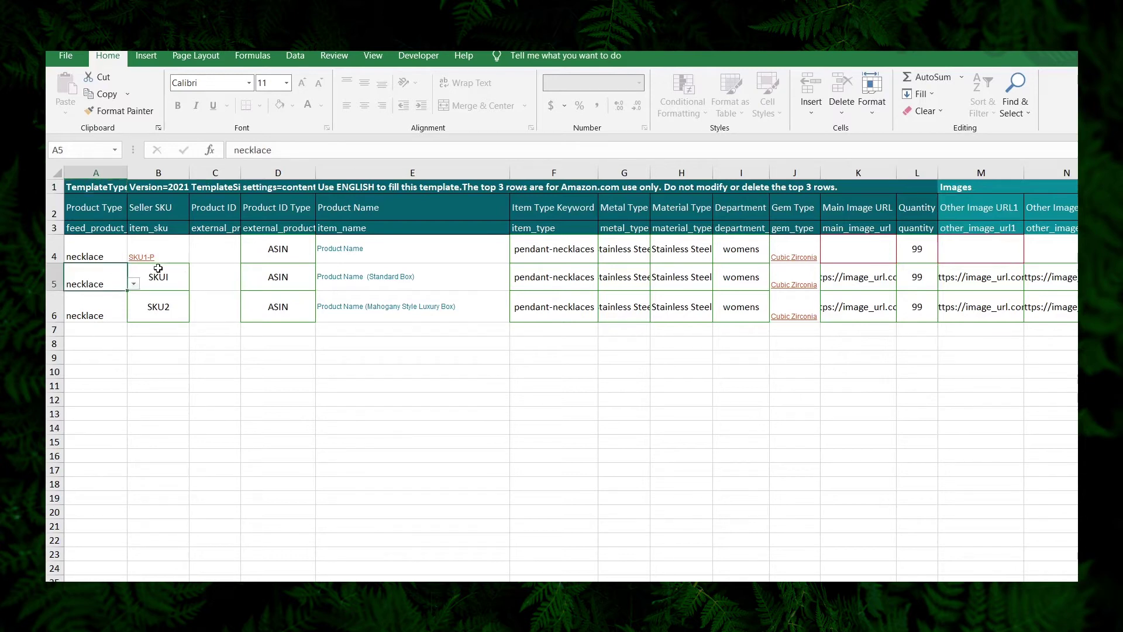
{"action": "left_click_drag", "start_coordinate": [155, 249], "coordinate": [167, 308]}
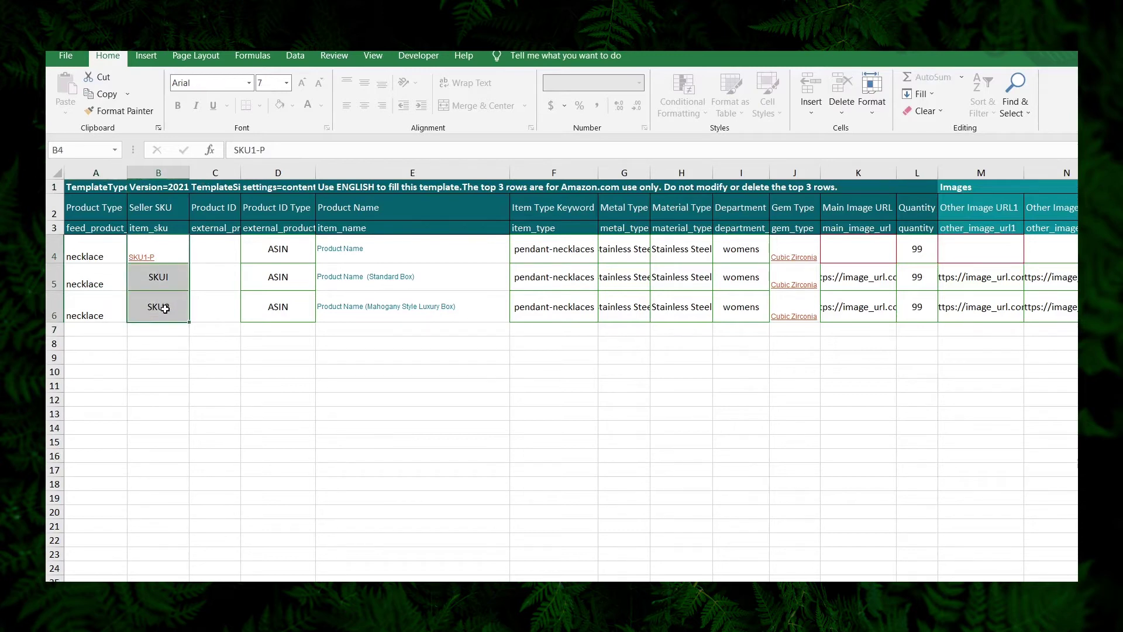
{"action": "left_click_drag", "start_coordinate": [422, 249], "coordinate": [429, 306]}
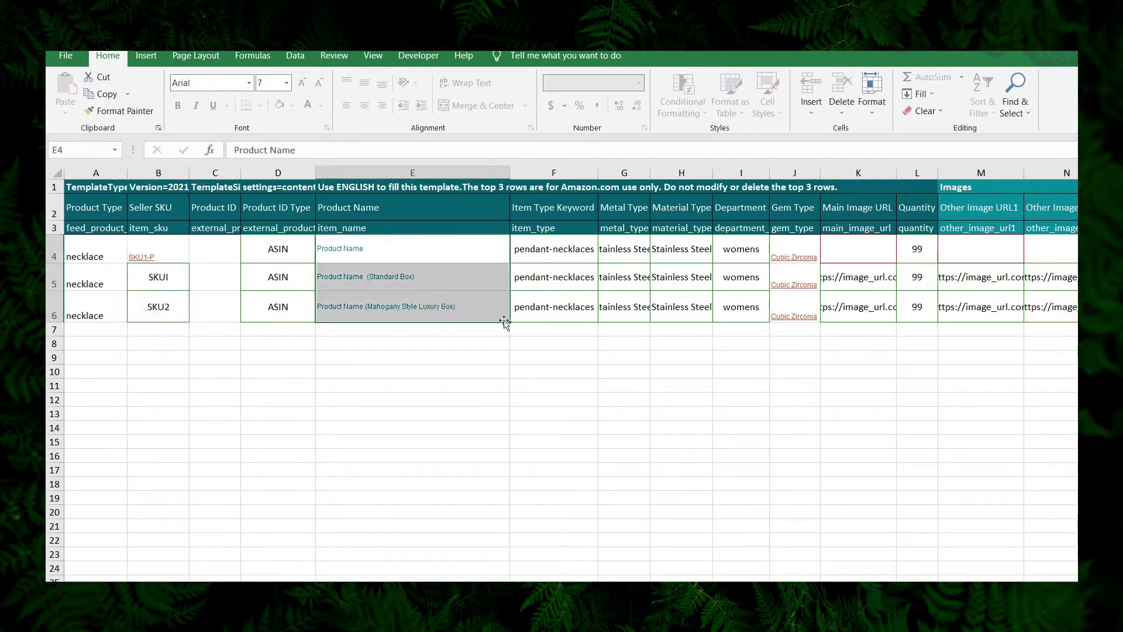
{"action": "left_click_drag", "start_coordinate": [865, 255], "coordinate": [868, 296]}
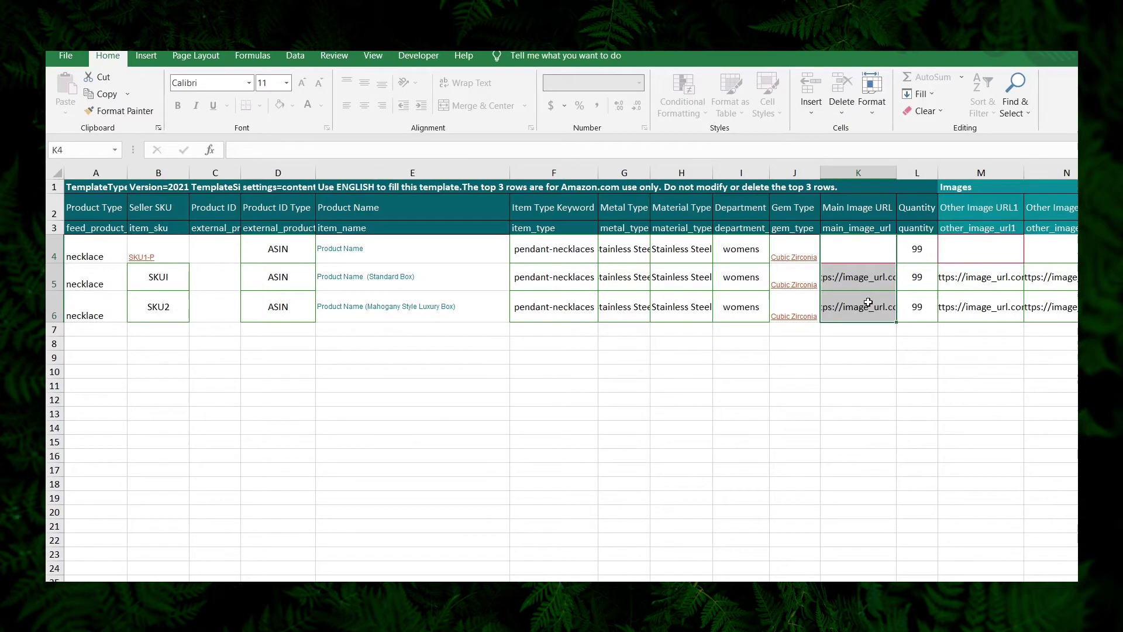
{"action": "left_click_drag", "start_coordinate": [981, 273], "coordinate": [1049, 310]}
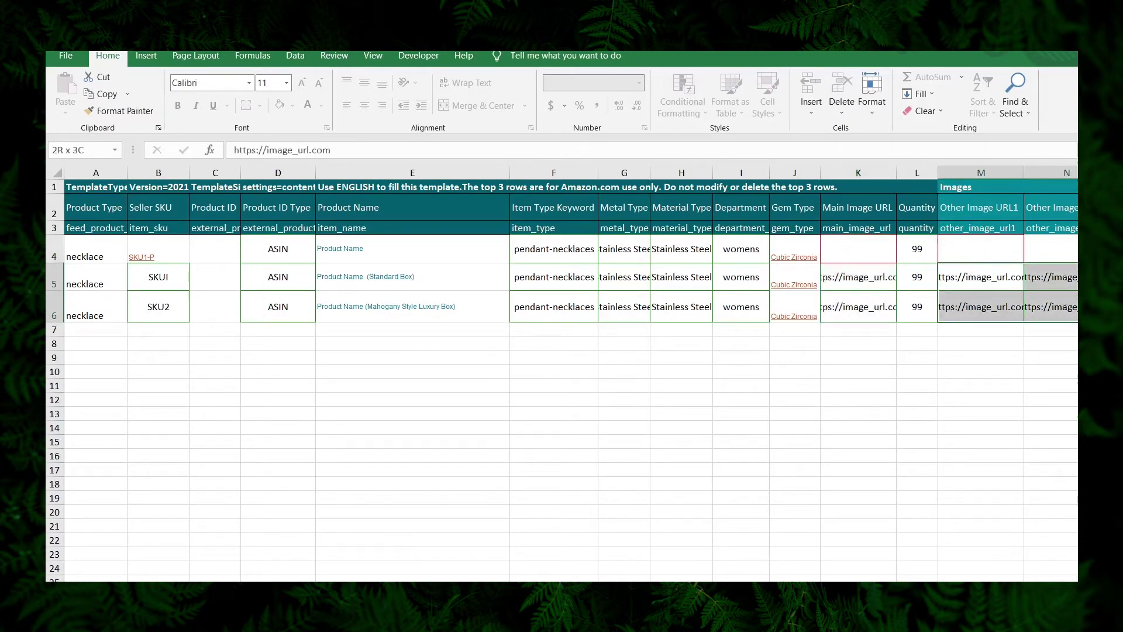
{"action": "left_click", "coordinate": [1052, 278]}
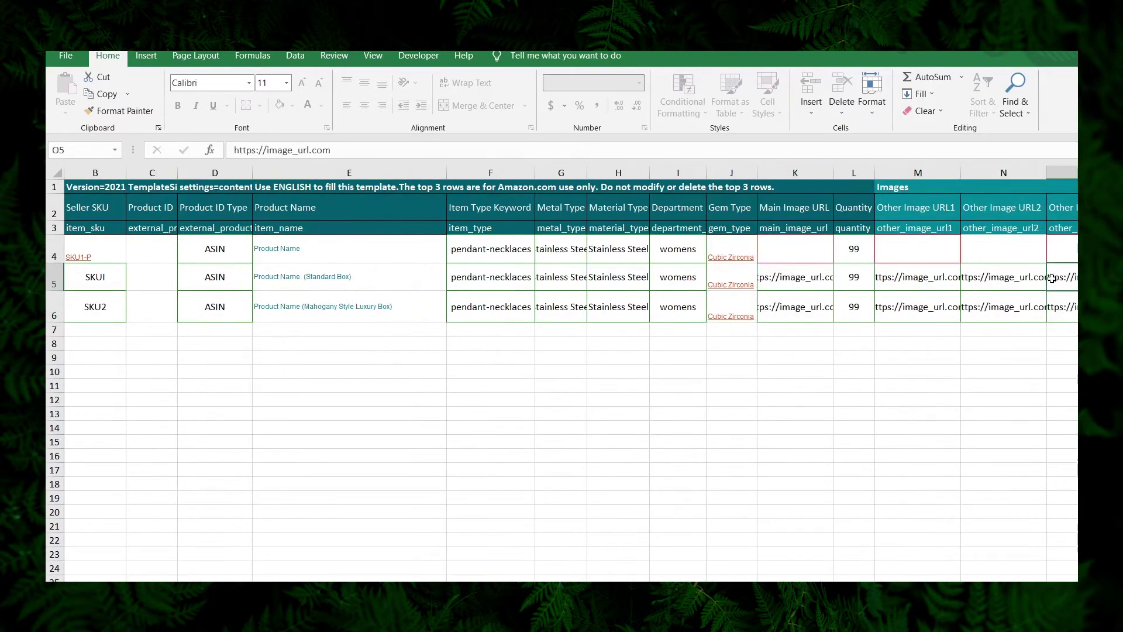
Check the Parent SKU and Parentage variation values in X5:Y6
{"action": "key", "text": "Right"}
{"action": "key", "text": "Right"}
{"action": "key", "text": "Right"}
{"action": "key", "text": "Right"}
{"action": "key", "text": "Right"}
{"action": "key", "text": "Right"}
{"action": "key", "text": "Right"}
{"action": "key", "text": "Right"}
{"action": "key", "text": "Right"}
{"action": "key", "text": "Right"}
{"action": "key", "text": "Right"}
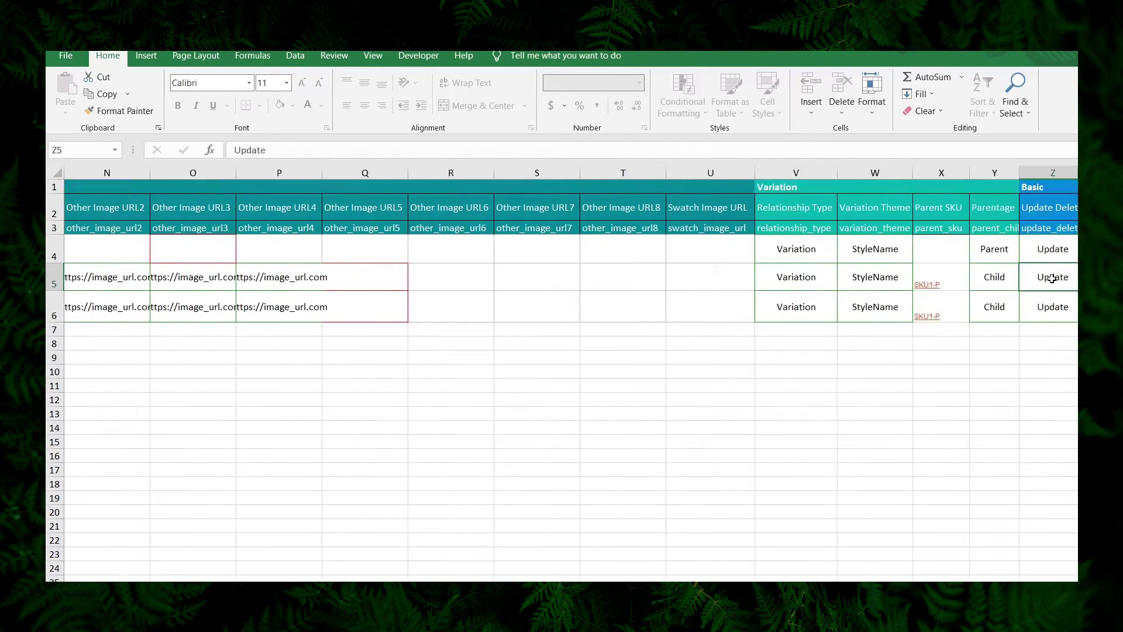
{"action": "left_click_drag", "start_coordinate": [927, 277], "coordinate": [953, 301]}
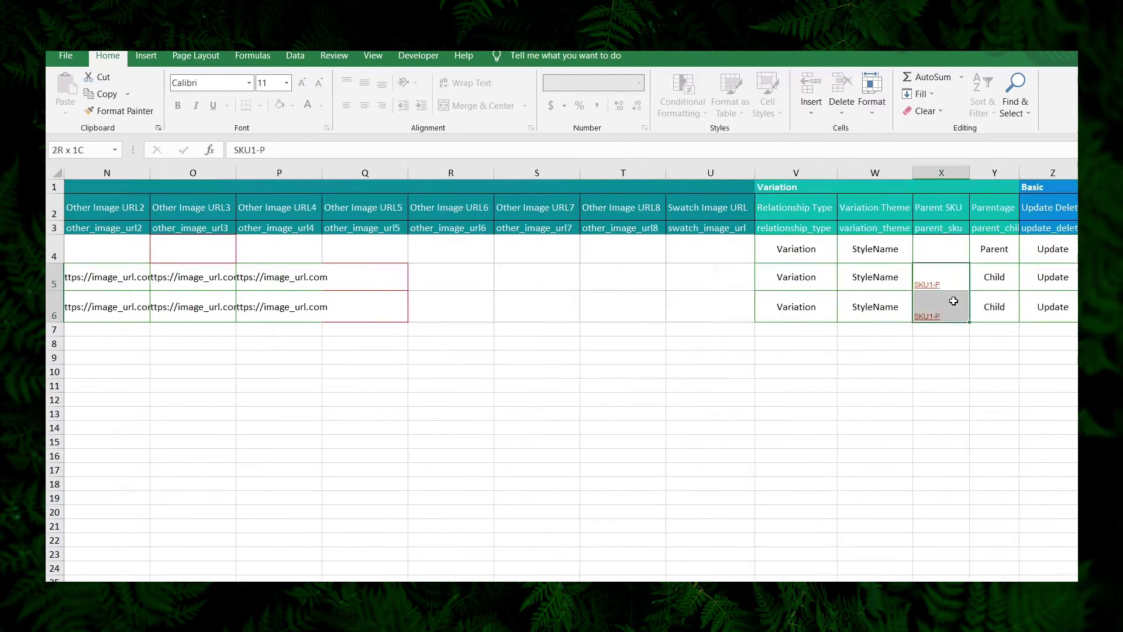
{"action": "left_click", "coordinate": [990, 286]}
{"action": "key", "text": "Right"}
{"action": "key", "text": "Right"}
{"action": "key", "text": "Right"}
{"action": "key", "text": "Right"}
{"action": "key", "text": "Right"}
{"action": "key", "text": "Right"}
{"action": "key", "text": "Right"}
{"action": "key", "text": "Right"}
{"action": "key", "text": "Right"}
{"action": "key", "text": "Right"}
{"action": "key", "text": "Right"}
{"action": "key", "text": "Right"}
{"action": "key", "text": "Right"}
{"action": "key", "text": "Right"}
{"action": "key", "text": "Right"}
{"action": "key", "text": "Right"}
{"action": "key", "text": "Right"}
{"action": "key", "text": "Right"}
{"action": "key", "text": "Right"}
{"action": "key", "text": "Right"}
{"action": "key", "text": "Right"}
{"action": "key", "text": "Right"}
{"action": "key", "text": "Right"}
{"action": "key", "text": "Right"}
{"action": "key", "text": "Right"}
{"action": "key", "text": "Right"}
{"action": "key", "text": "Right"}
{"action": "key", "text": "Right"}
{"action": "key", "text": "Right"}
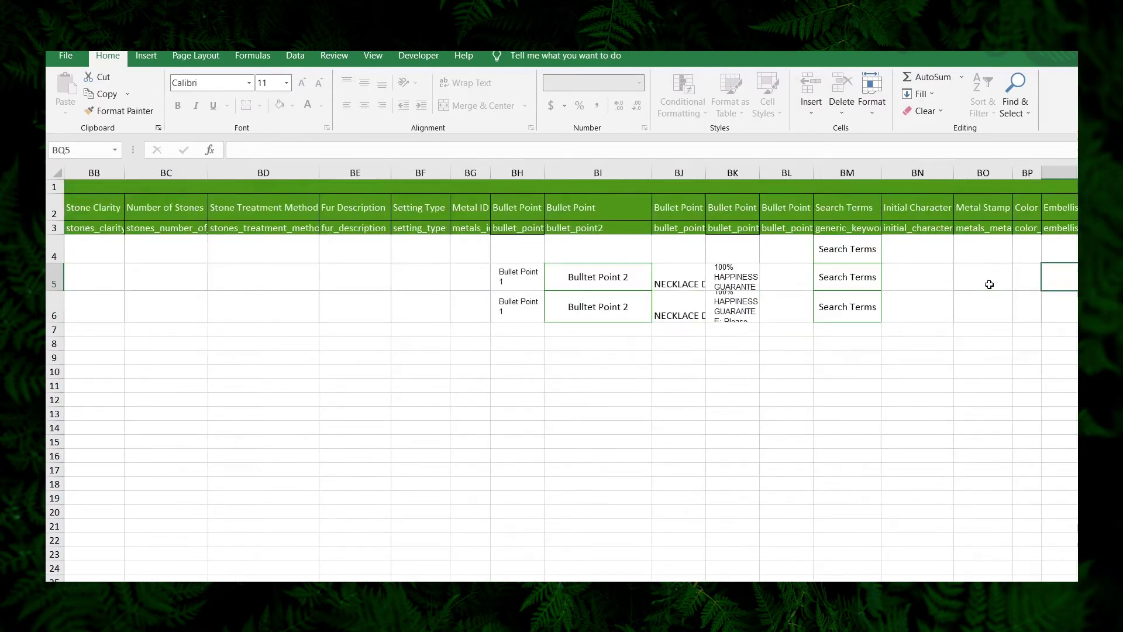
Check the bullet point, Search Terms and Merchant Shipping Group columns for both variants
{"action": "left_click_drag", "start_coordinate": [517, 273], "coordinate": [571, 296]}
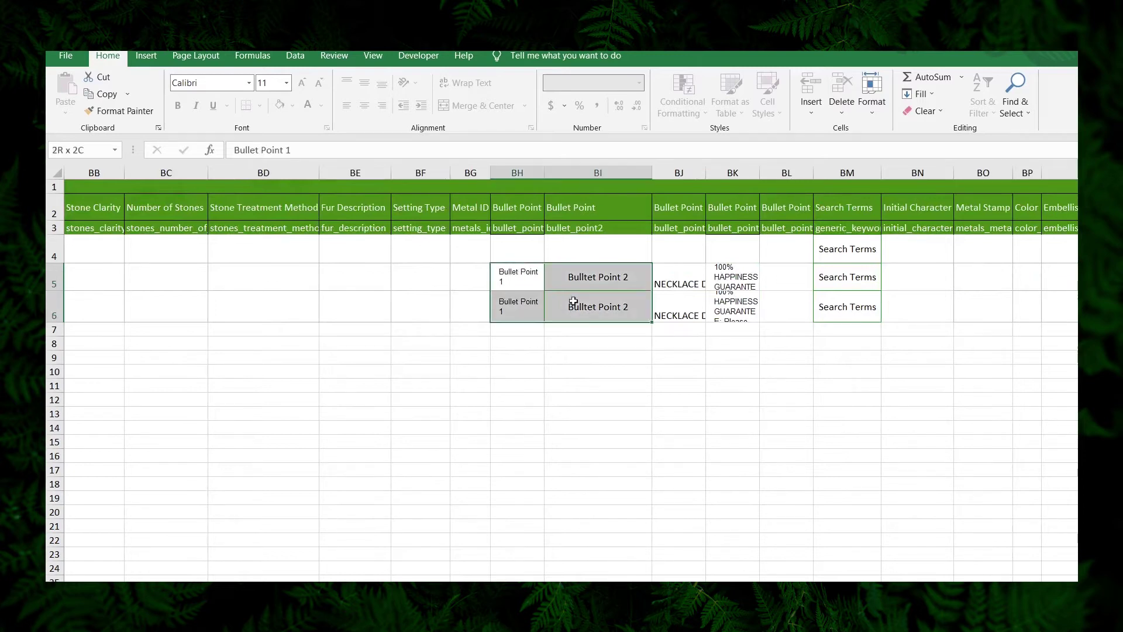
{"action": "left_click_drag", "start_coordinate": [849, 251], "coordinate": [860, 307]}
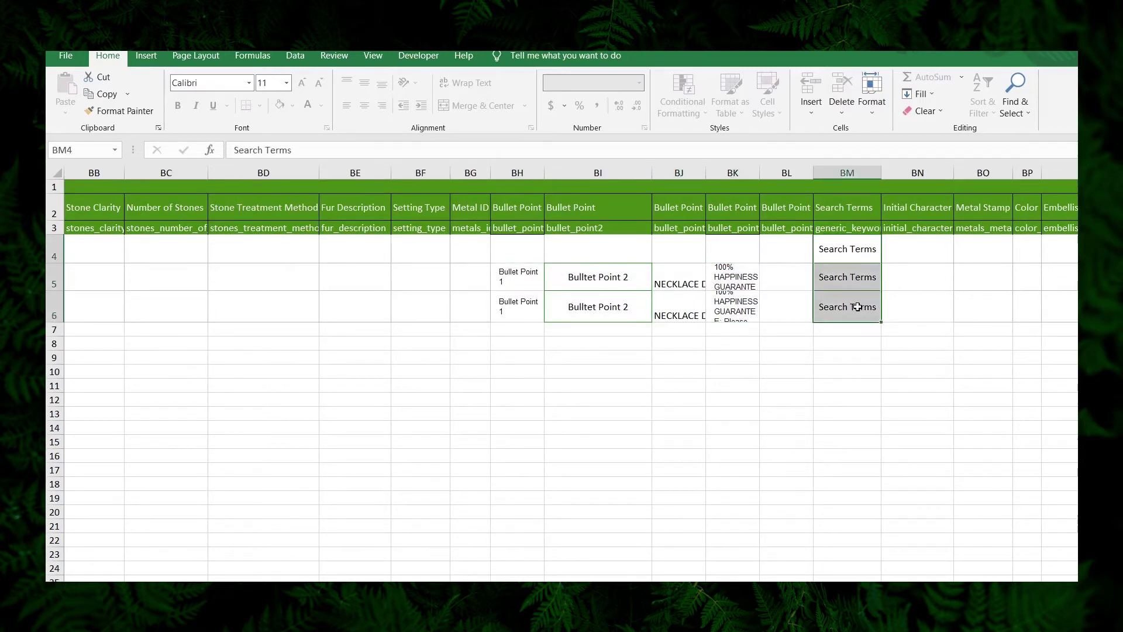
{"action": "left_click", "coordinate": [847, 277]}
{"action": "key", "text": "Right"}
{"action": "key", "text": "Right"}
{"action": "key", "text": "Right"}
{"action": "key", "text": "Right"}
{"action": "key", "text": "Right"}
{"action": "key", "text": "Right"}
{"action": "key", "text": "Right"}
{"action": "key", "text": "Right"}
{"action": "key", "text": "Right"}
{"action": "key", "text": "Right"}
{"action": "key", "text": "Right"}
{"action": "key", "text": "Right"}
{"action": "key", "text": "Right"}
{"action": "key", "text": "Right"}
{"action": "key", "text": "Right"}
{"action": "key", "text": "Right"}
{"action": "key", "text": "Right"}
{"action": "key", "text": "Right"}
{"action": "key", "text": "Right"}
{"action": "key", "text": "Right"}
{"action": "key", "text": "Right"}
{"action": "key", "text": "Right"}
{"action": "key", "text": "Right"}
{"action": "key", "text": "Right"}
{"action": "key", "text": "Right"}
{"action": "key", "text": "Right"}
{"action": "key", "text": "Right"}
{"action": "key", "text": "Right"}
{"action": "key", "text": "Right"}
{"action": "key", "text": "Right"}
{"action": "key", "text": "Right"}
{"action": "key", "text": "Right"}
{"action": "key", "text": "Right"}
{"action": "key", "text": "Right"}
{"action": "key", "text": "Right"}
{"action": "key", "text": "Right"}
{"action": "key", "text": "Right"}
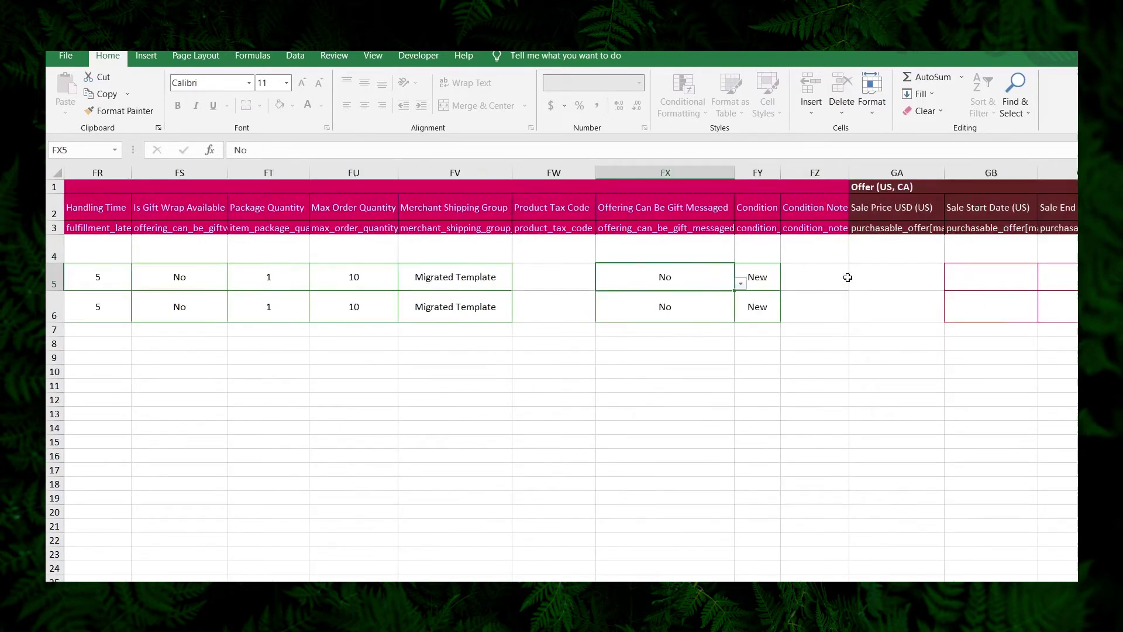
{"action": "left_click", "coordinate": [464, 270]}
{"action": "left_click_drag", "start_coordinate": [465, 294], "coordinate": [465, 314]}
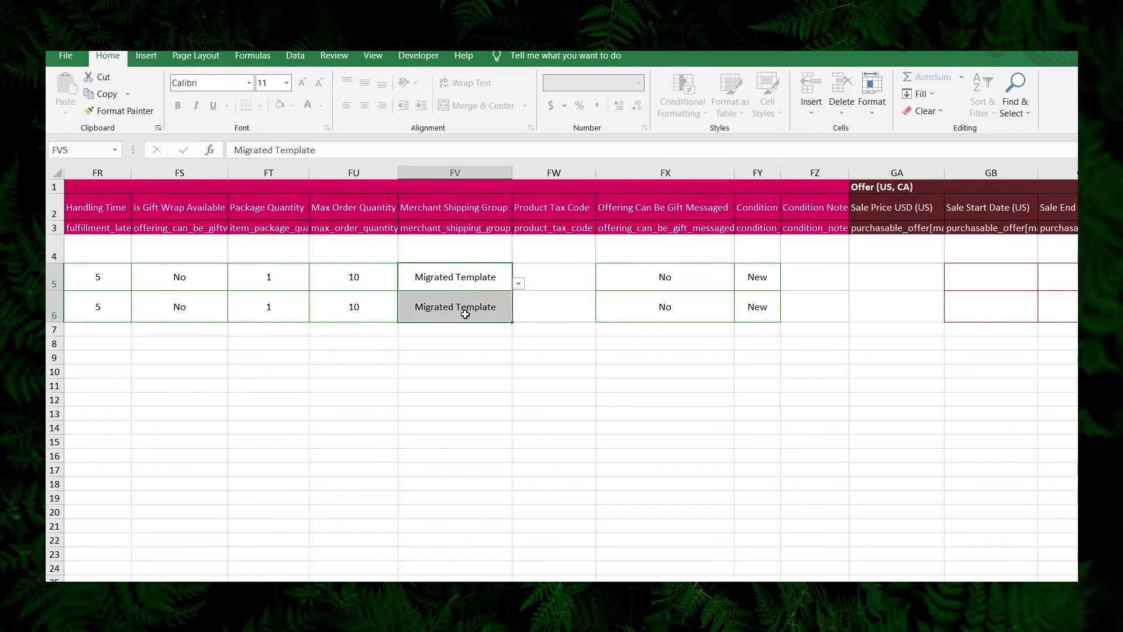
{"action": "key", "text": "Right"}
{"action": "key", "text": "Right"}
{"action": "key", "text": "Right"}
{"action": "key", "text": "Right"}
{"action": "key", "text": "Right"}
{"action": "key", "text": "Right"}
{"action": "key", "text": "Right"}
{"action": "key", "text": "Right"}
{"action": "key", "text": "Right"}
{"action": "key", "text": "Right"}
{"action": "key", "text": "Right"}
{"action": "key", "text": "Right"}
{"action": "key", "text": "Right"}
{"action": "key", "text": "Right"}
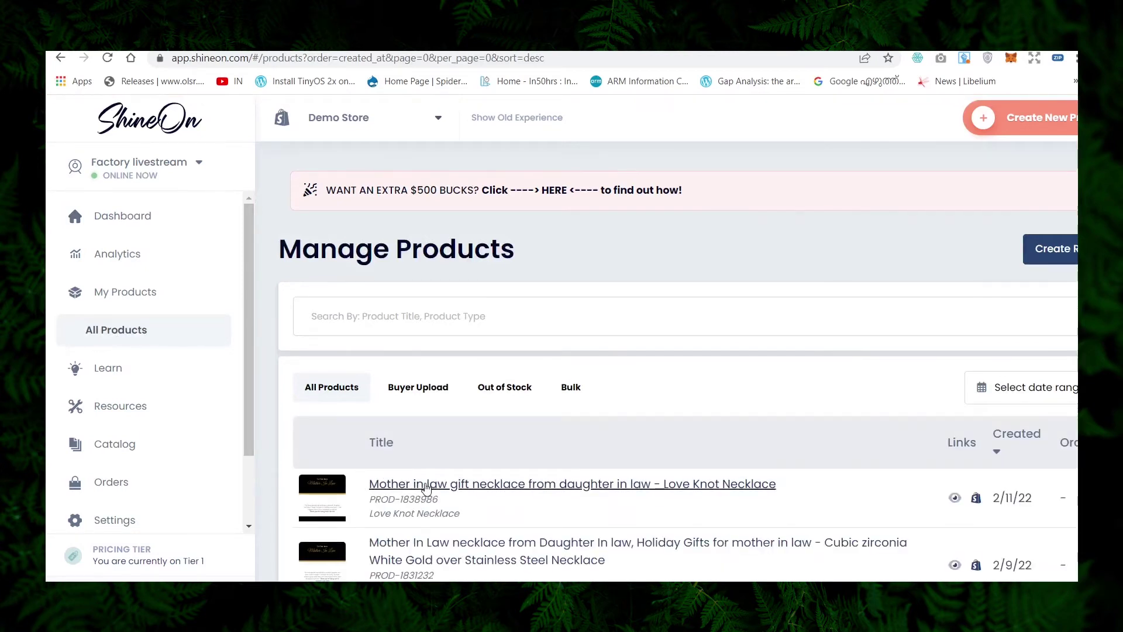
Open the Love Knot Necklace product details and select its full title
{"action": "left_click", "coordinate": [689, 486]}
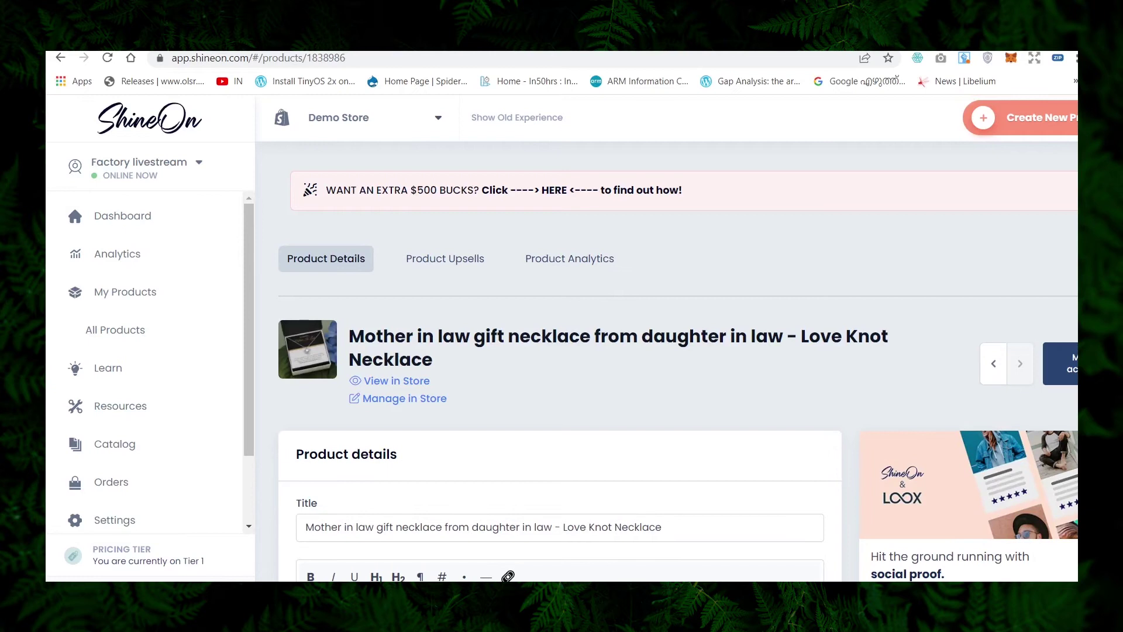
{"action": "scroll", "coordinate": [679, 361], "scroll_direction": "down", "scroll_amount": 5}
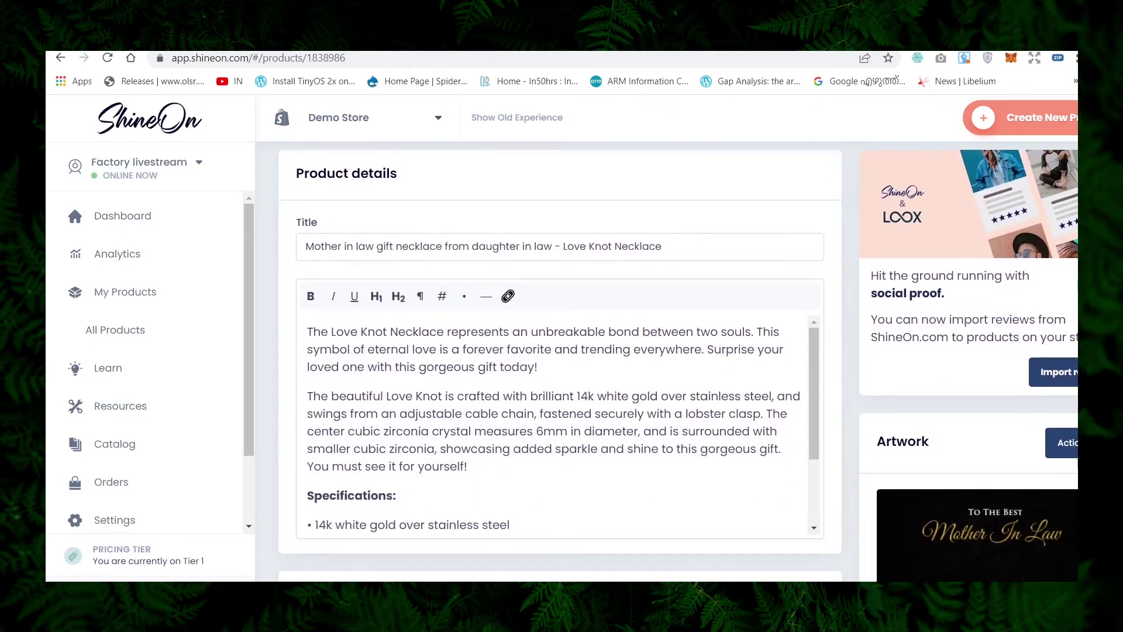
{"action": "triple_click", "coordinate": [661, 245]}
{"action": "key", "text": "ctrl+c"}
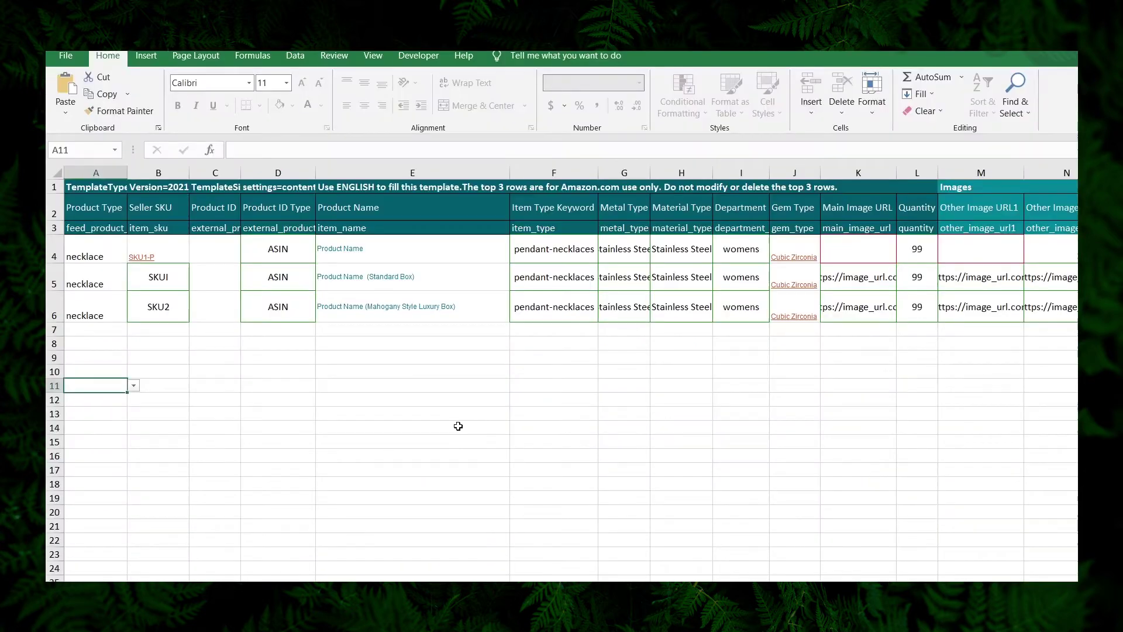
Replace the Product Name placeholder in E4, E5 and E6 with the Love Knot Necklace title
{"action": "left_click", "coordinate": [401, 245]}
{"action": "key", "text": "F2"}
{"action": "key", "text": "shift+Home"}
{"action": "key", "text": "ctrl+v"}
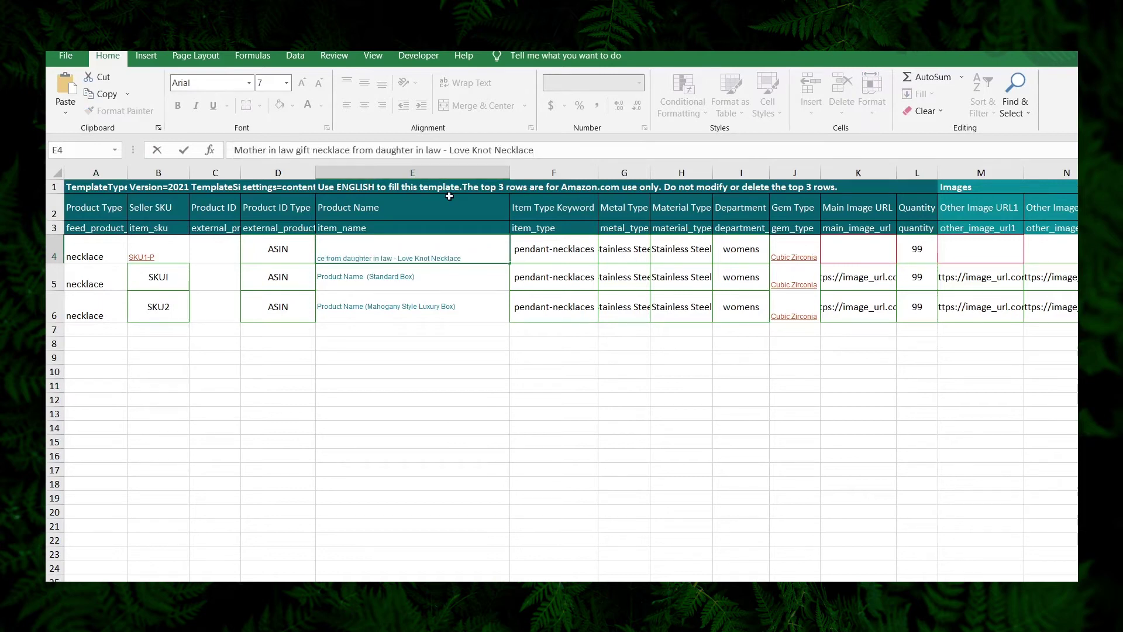
{"action": "key", "text": "Return"}
{"action": "left_click", "coordinate": [301, 150]}
{"action": "key", "text": "shift+Home"}
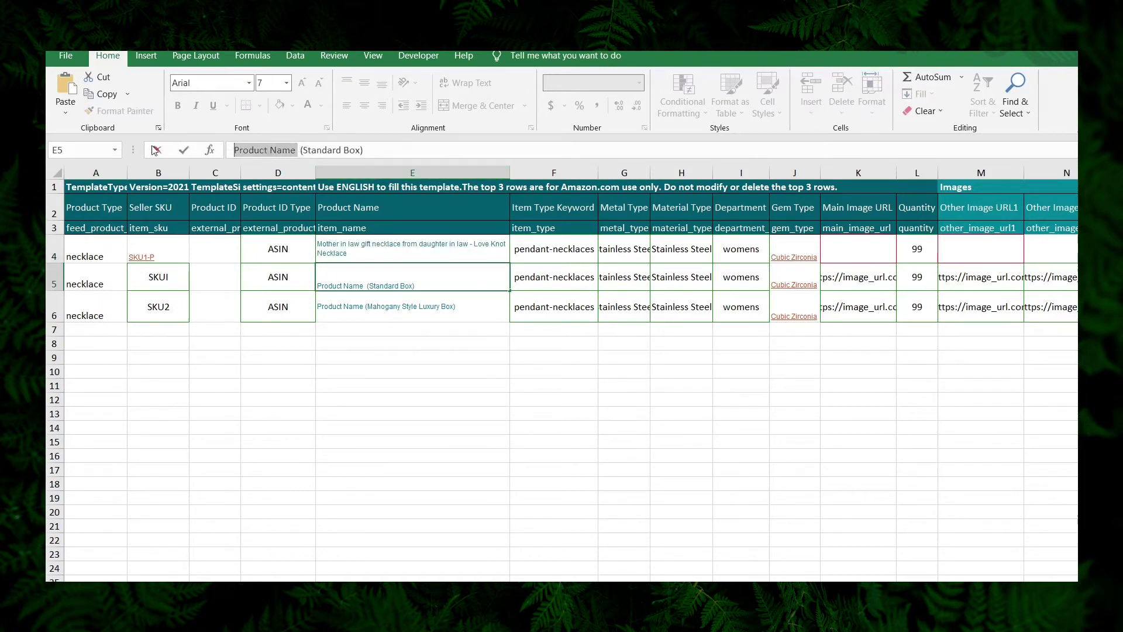
{"action": "key", "text": "ctrl+v"}
{"action": "key", "text": "Return"}
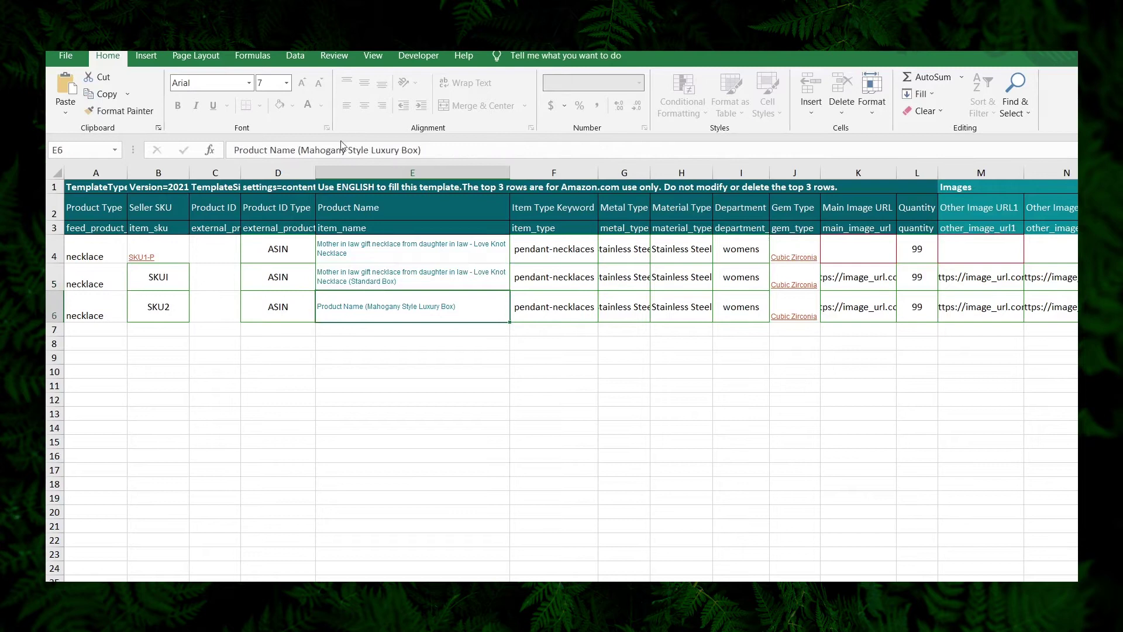
{"action": "left_click", "coordinate": [301, 150]}
{"action": "key", "text": "shift+Home"}
{"action": "key", "text": "ctrl+v"}
{"action": "key", "text": "Return"}
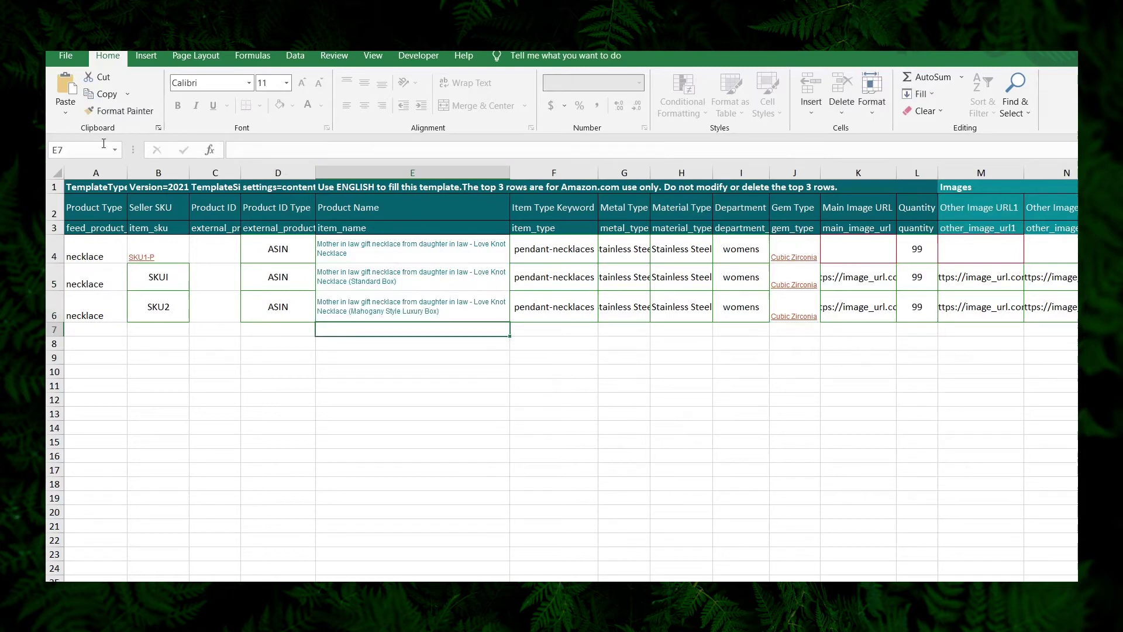
Copy SKU SO-5019380 from ShineOn into Seller SKU cells B5 and B4
{"action": "key", "text": "alt+Tab"}
{"action": "left_click_drag", "start_coordinate": [461, 507], "coordinate": [400, 507]}
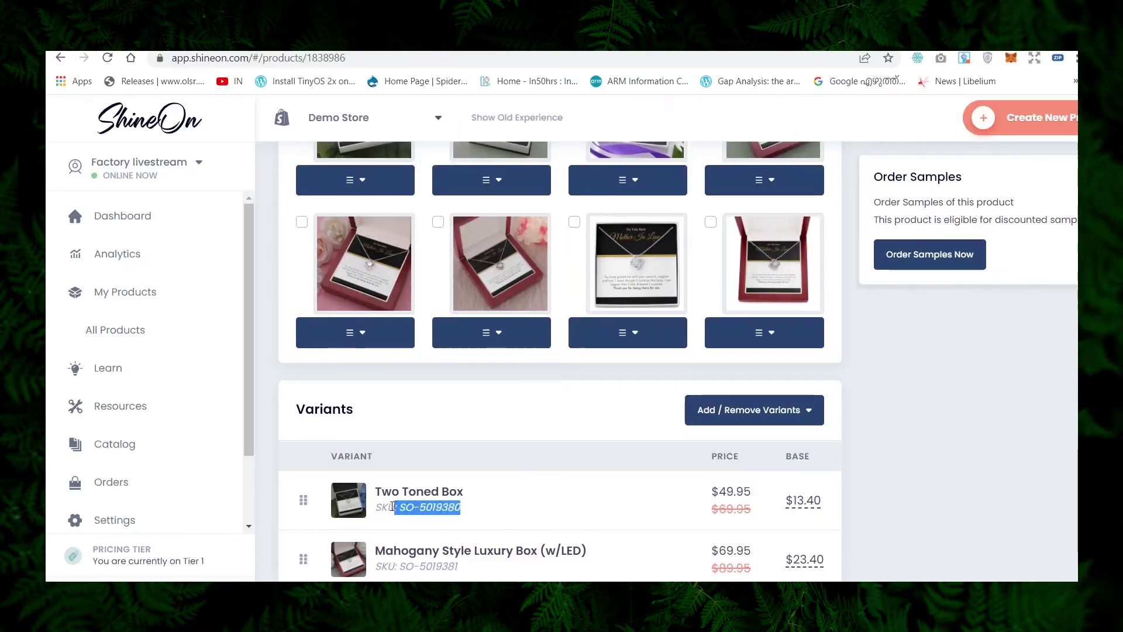
{"action": "key", "text": "ctrl+c"}
{"action": "key", "text": "alt+Tab"}
{"action": "left_click", "coordinate": [157, 277]}
{"action": "key", "text": "ctrl+v"}
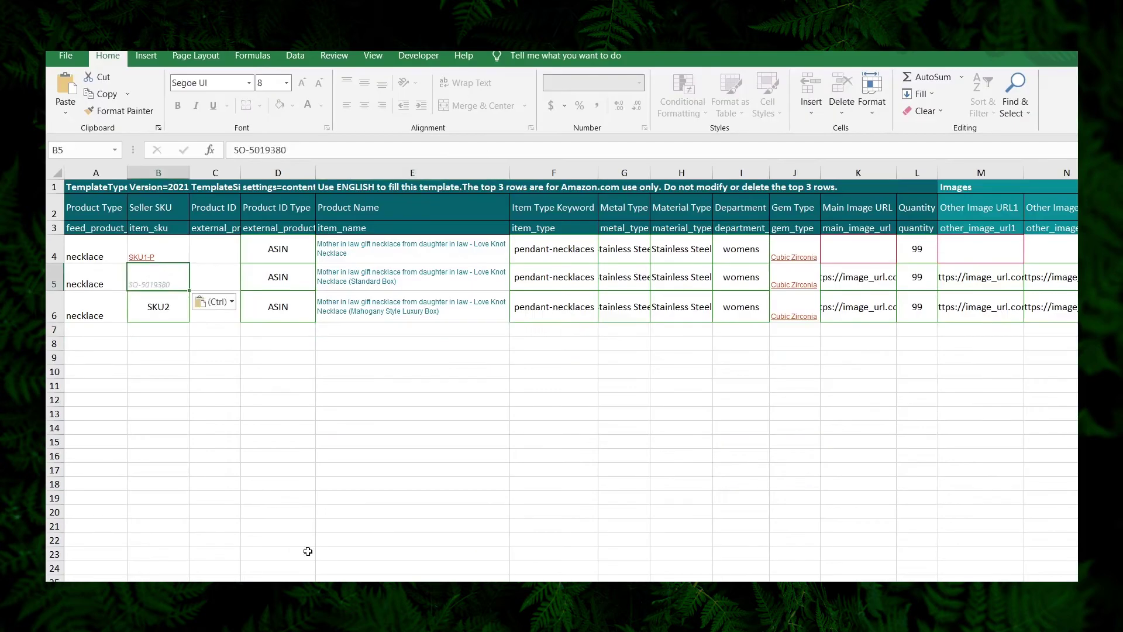
{"action": "key", "text": "ctrl+c"}
{"action": "key", "text": "Up"}
{"action": "key", "text": "ctrl+v"}
{"action": "left_click", "coordinate": [309, 150]}
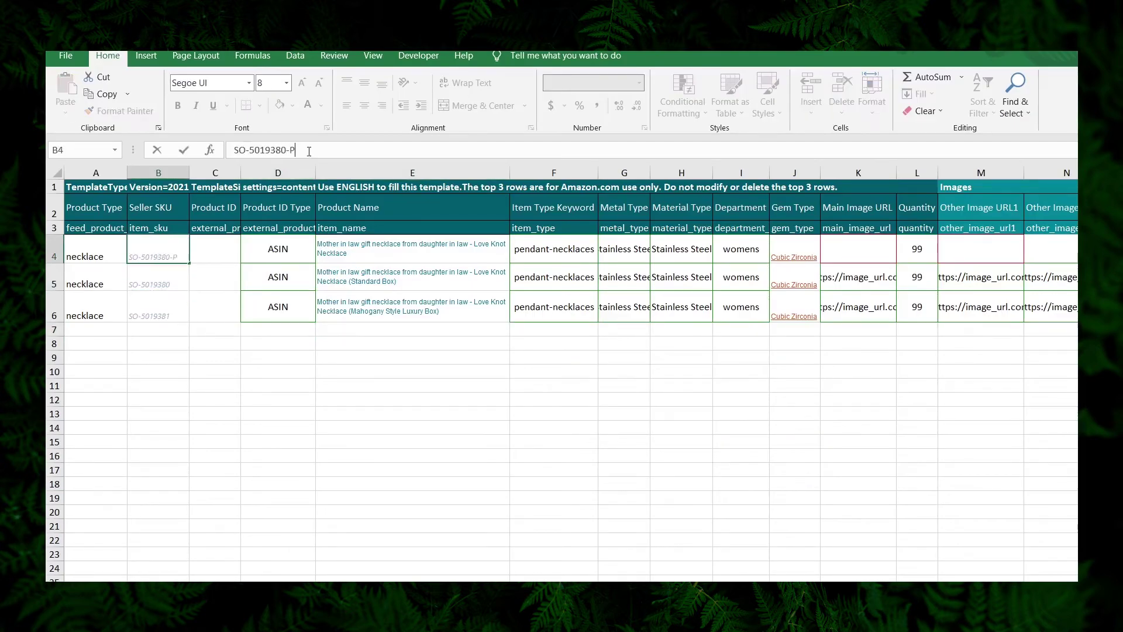
{"action": "key", "text": "alt+Tab"}
{"action": "scroll", "coordinate": [261, 342], "scroll_direction": "up", "scroll_amount": 1}
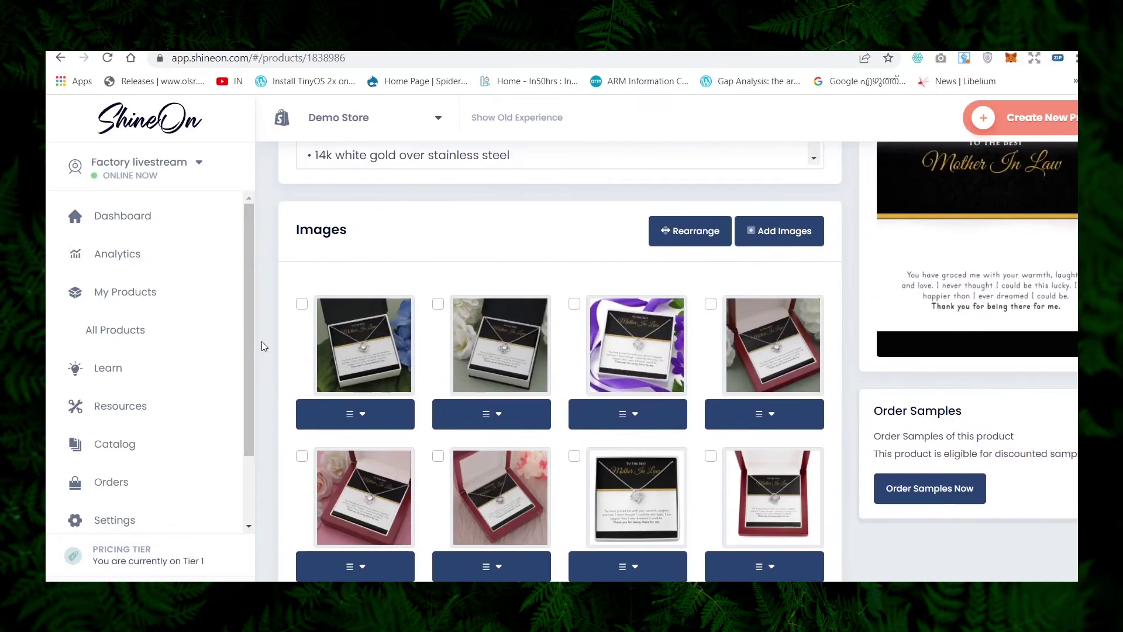
Copy a necklace image address from ShineOn into image URL cell K5
{"action": "scroll", "coordinate": [263, 346], "scroll_direction": "down", "scroll_amount": 3}
{"action": "left_click", "coordinate": [631, 321]}
{"action": "left_click", "coordinate": [633, 390]}
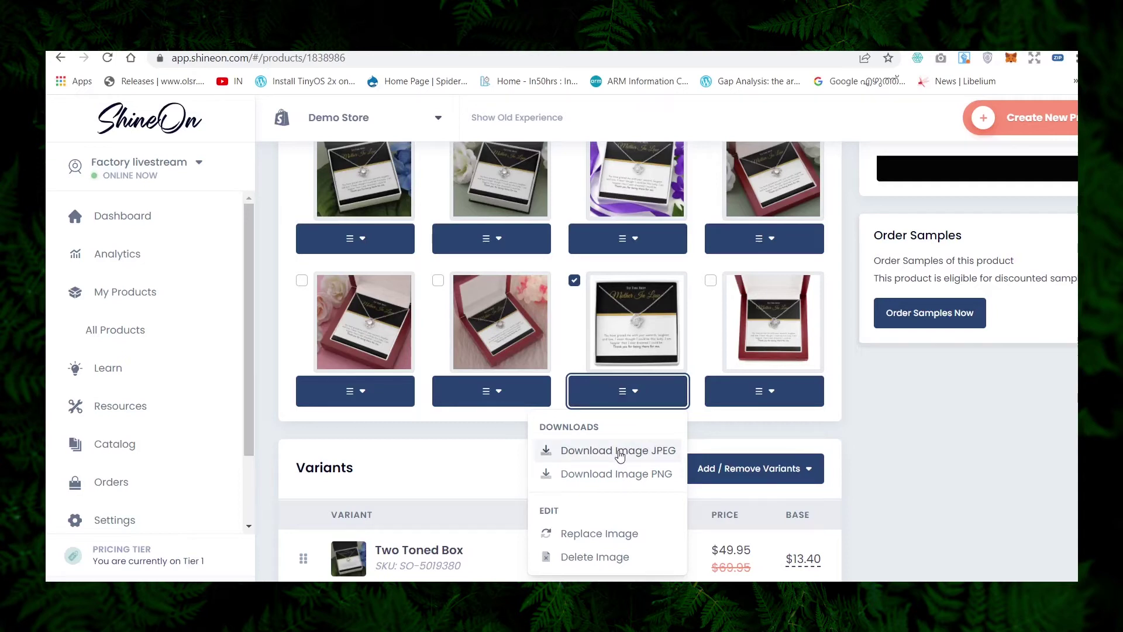
{"action": "right_click", "coordinate": [630, 350]}
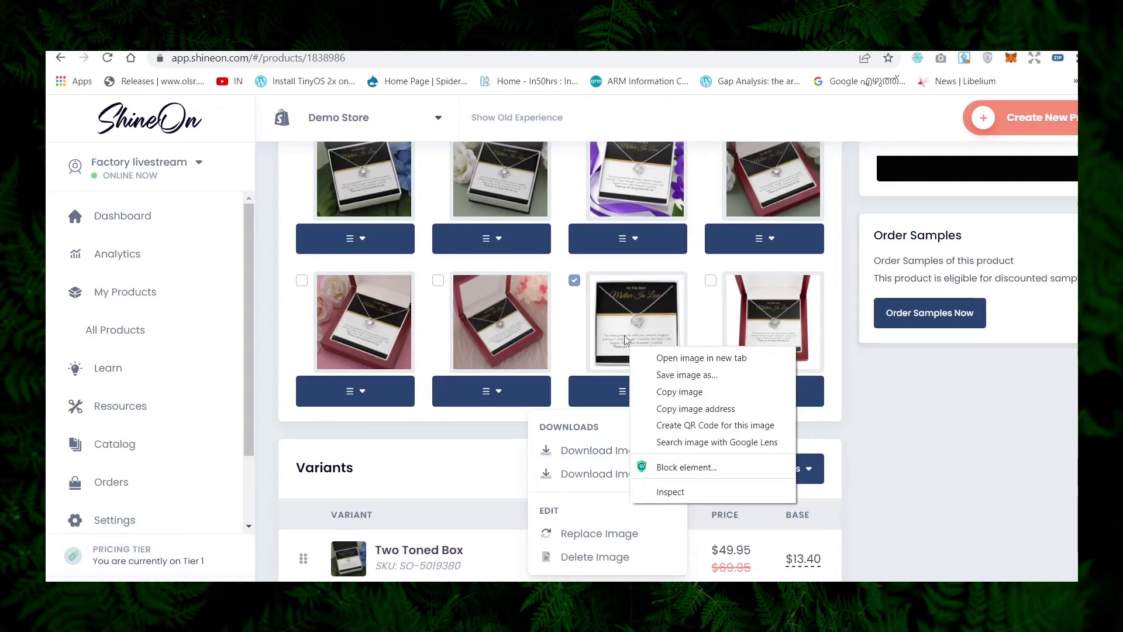
{"action": "left_click", "coordinate": [696, 408]}
{"action": "key", "text": "alt+Tab"}
{"action": "key", "text": "ctrl+v"}
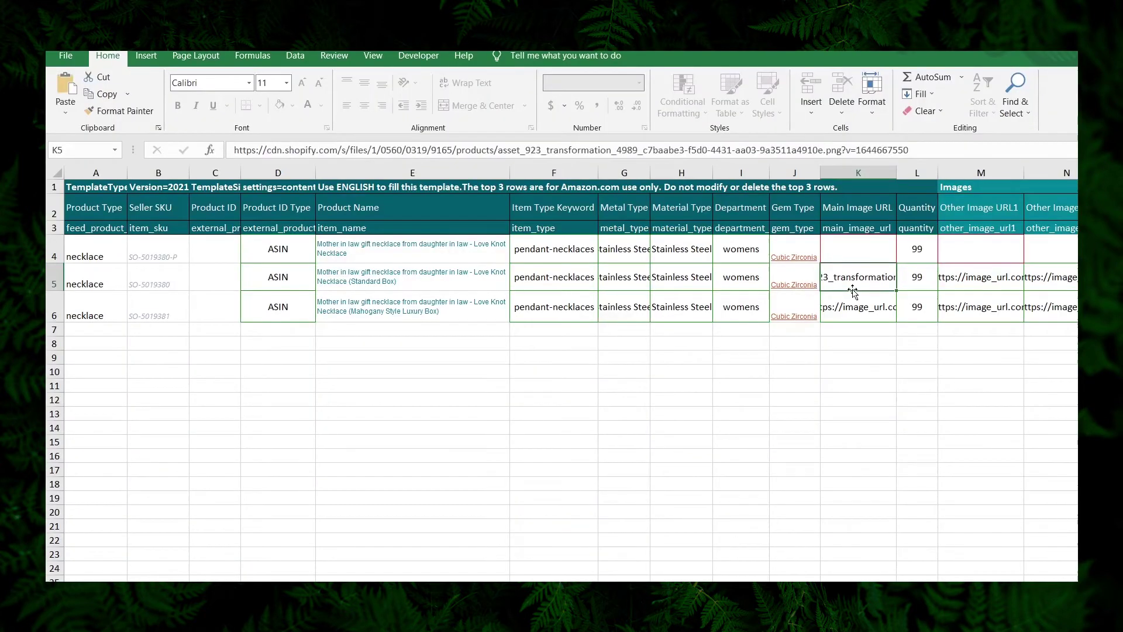
{"action": "key", "text": "Return"}
{"action": "key", "text": "alt+Tab"}
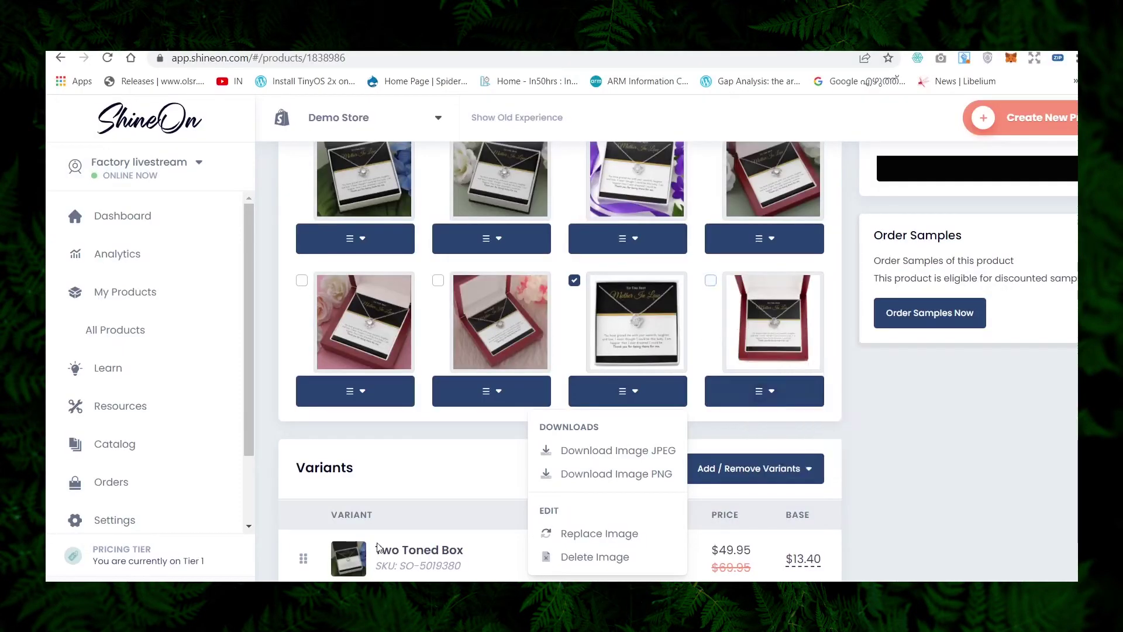
Paste another ShineOn product image address into an Other Image URL cell
{"action": "key", "text": "alt+Tab"}
{"action": "scroll", "coordinate": [853, 322], "scroll_direction": "right", "scroll_amount": 3}
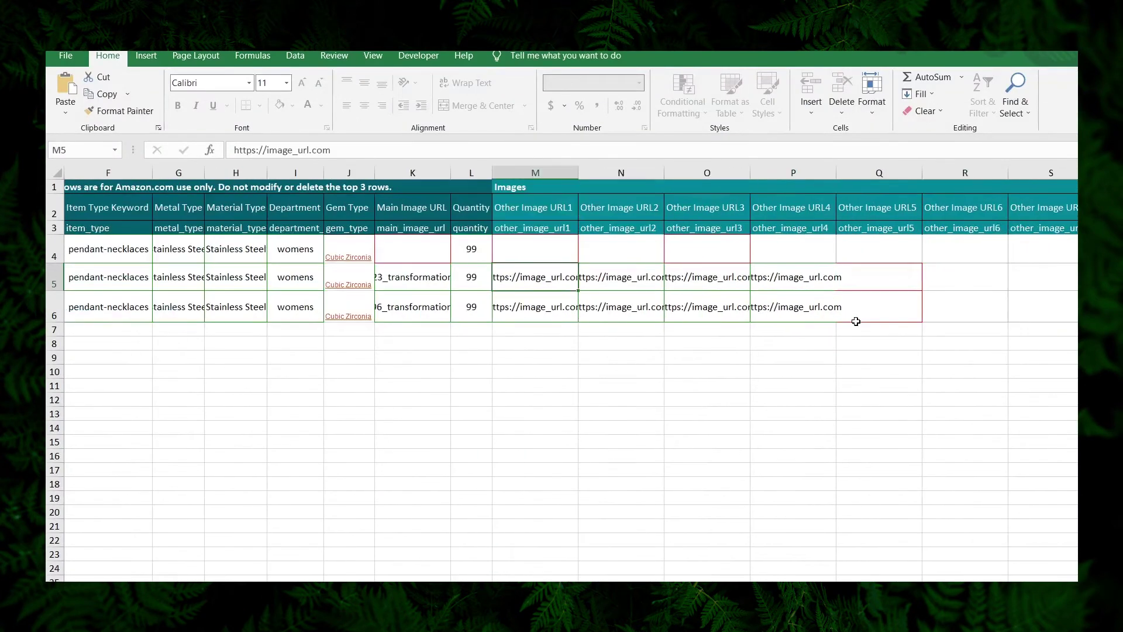
{"action": "key", "text": "alt+Tab"}
{"action": "right_click", "coordinate": [363, 179]}
{"action": "left_click", "coordinate": [410, 241]}
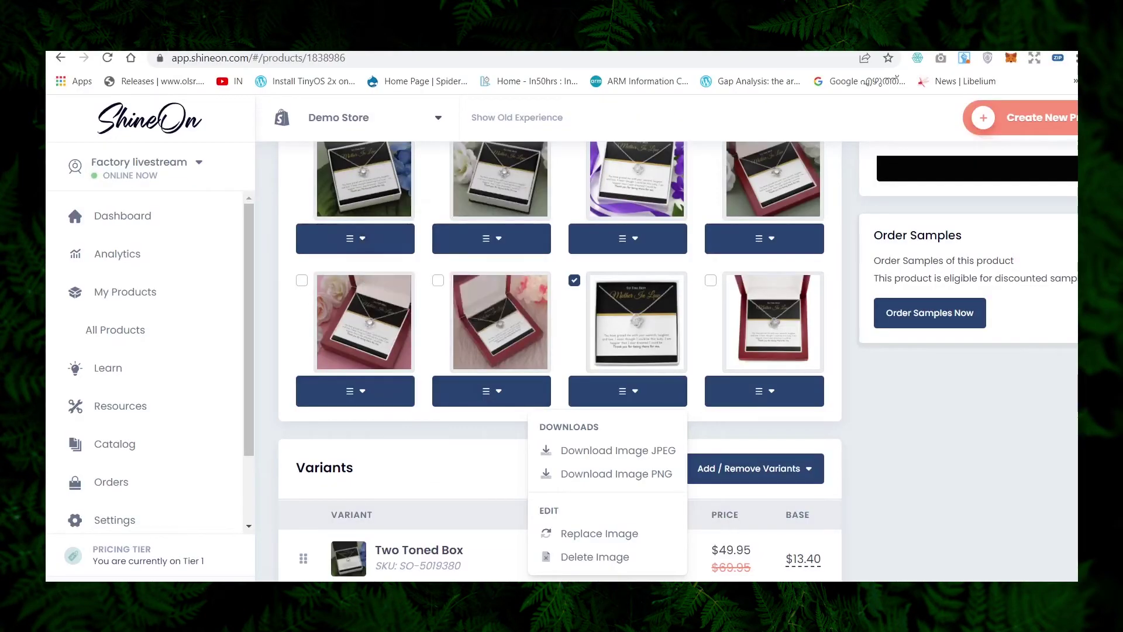
{"action": "key", "text": "alt+Tab"}
{"action": "key", "text": "ctrl+v"}
{"action": "key", "text": "alt+Tab"}
Copy further product image addresses into the remaining Other Image URL cells, including P5
{"action": "right_click", "coordinate": [368, 331]}
{"action": "left_click", "coordinate": [410, 391]}
{"action": "scroll", "coordinate": [499, 358], "scroll_direction": "down", "scroll_amount": 4}
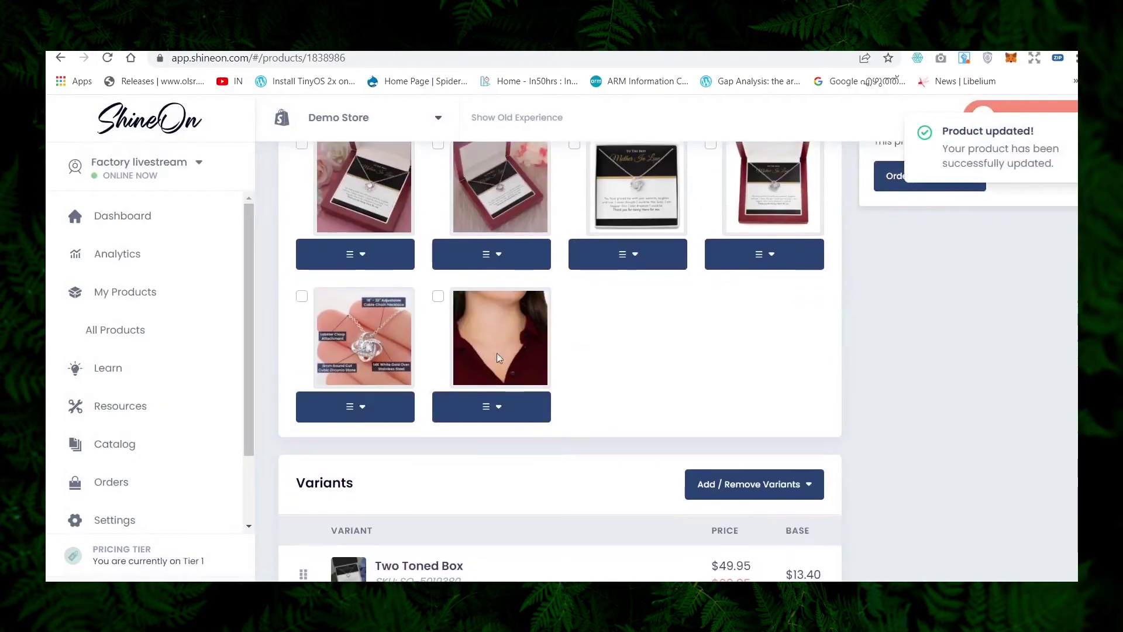
{"action": "right_click", "coordinate": [367, 332]}
{"action": "left_click", "coordinate": [414, 395]}
{"action": "key", "text": "alt+Tab"}
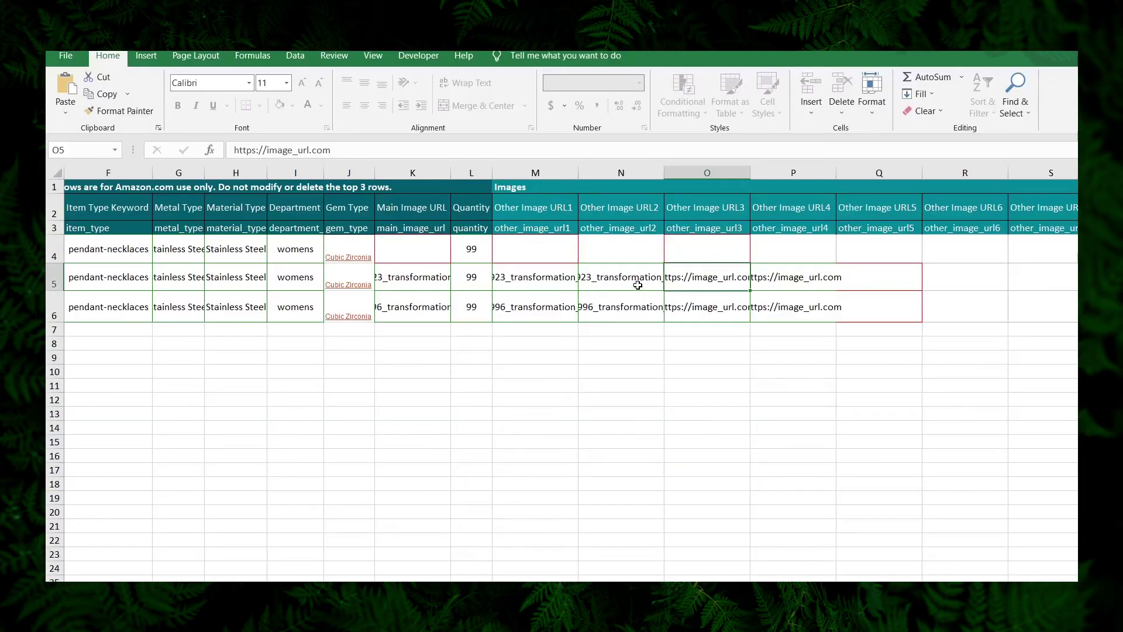
{"action": "key", "text": "ctrl+v"}
{"action": "key", "text": "alt+Tab"}
{"action": "right_click", "coordinate": [469, 331]}
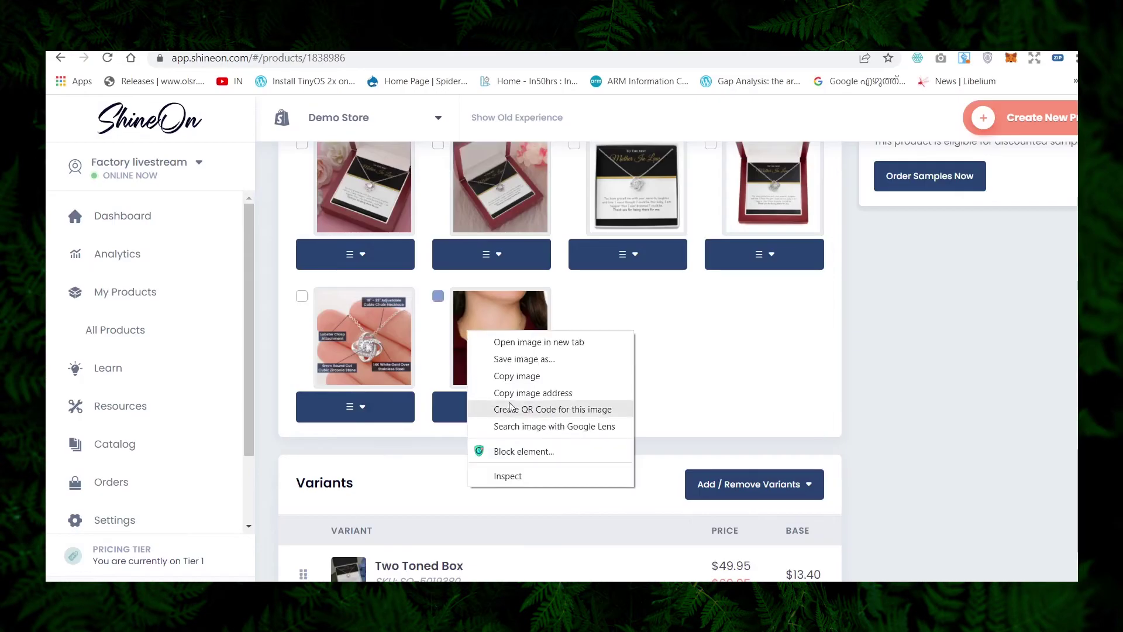
{"action": "left_click", "coordinate": [529, 392]}
{"action": "key", "text": "alt+Tab"}
{"action": "left_click", "coordinate": [776, 282]}
{"action": "key", "text": "ctrl+v"}
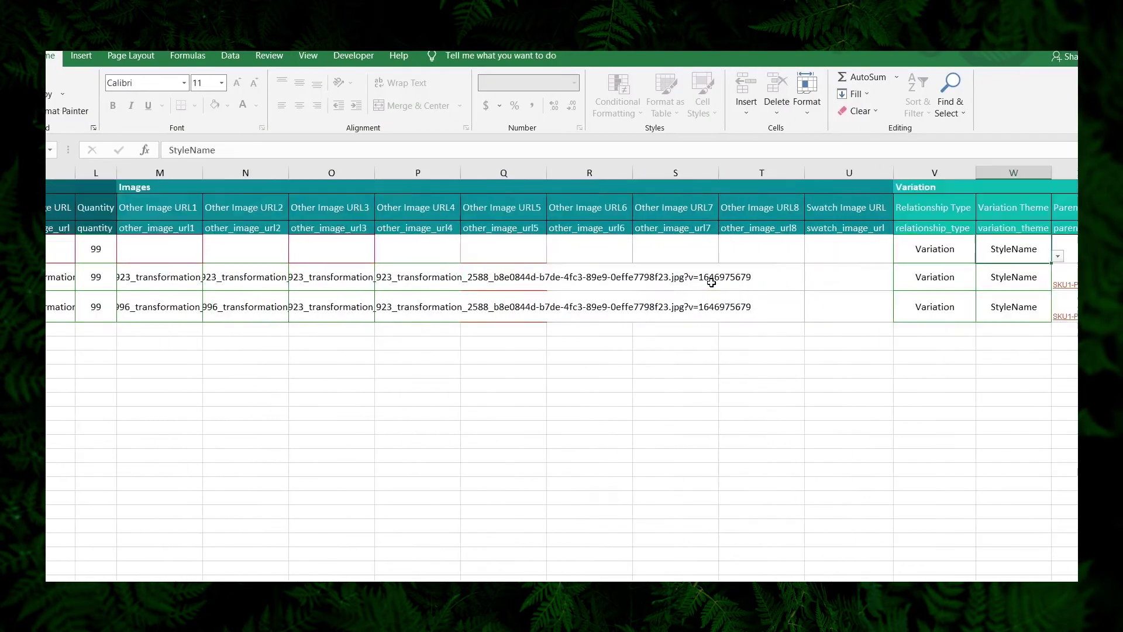
Set Parent SKU SO-5019380-P in cells X5 and X6
{"action": "key", "text": "Right"}
{"action": "key", "text": "Right"}
{"action": "key", "text": "Left"}
{"action": "key", "text": "Down"}
{"action": "key", "text": "ctrl+v"}
{"action": "key", "text": "Down"}
{"action": "key", "text": "ctrl+v"}
{"action": "key", "text": "Up"}
Replace the Description placeholder in AD6 with the full product description and check AD5
{"action": "key", "text": "Right"}
{"action": "key", "text": "Right"}
{"action": "key", "text": "Right"}
{"action": "key", "text": "Right"}
{"action": "key", "text": "Right"}
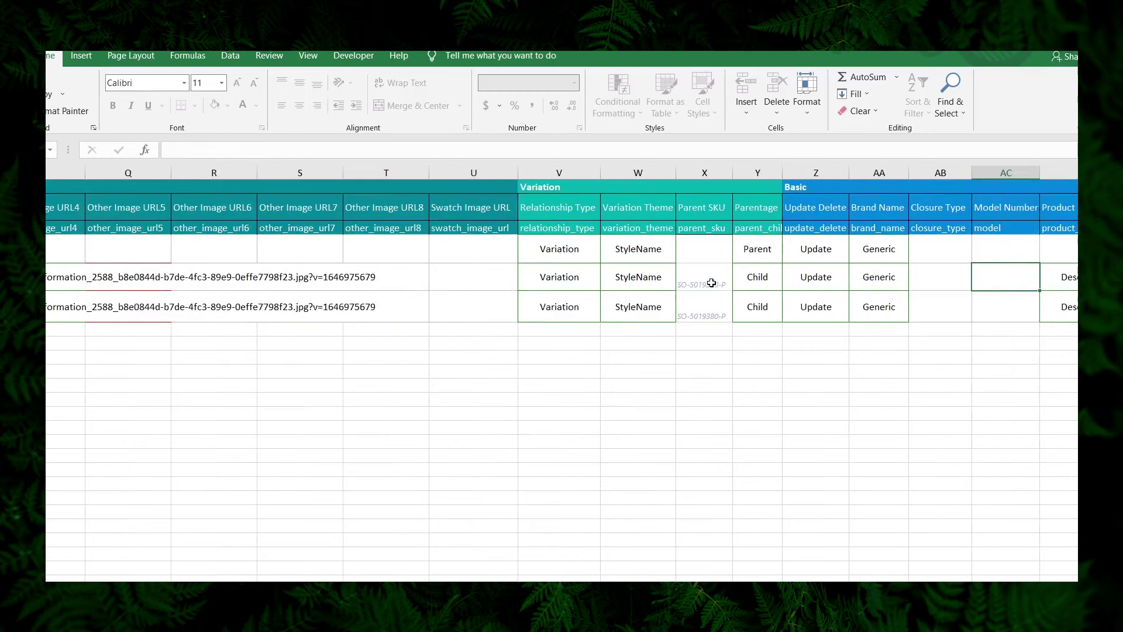
{"action": "key", "text": "Right"}
{"action": "key", "text": "Left"}
{"action": "key", "text": "Left"}
{"action": "key", "text": "Left"}
{"action": "key", "text": "Up"}
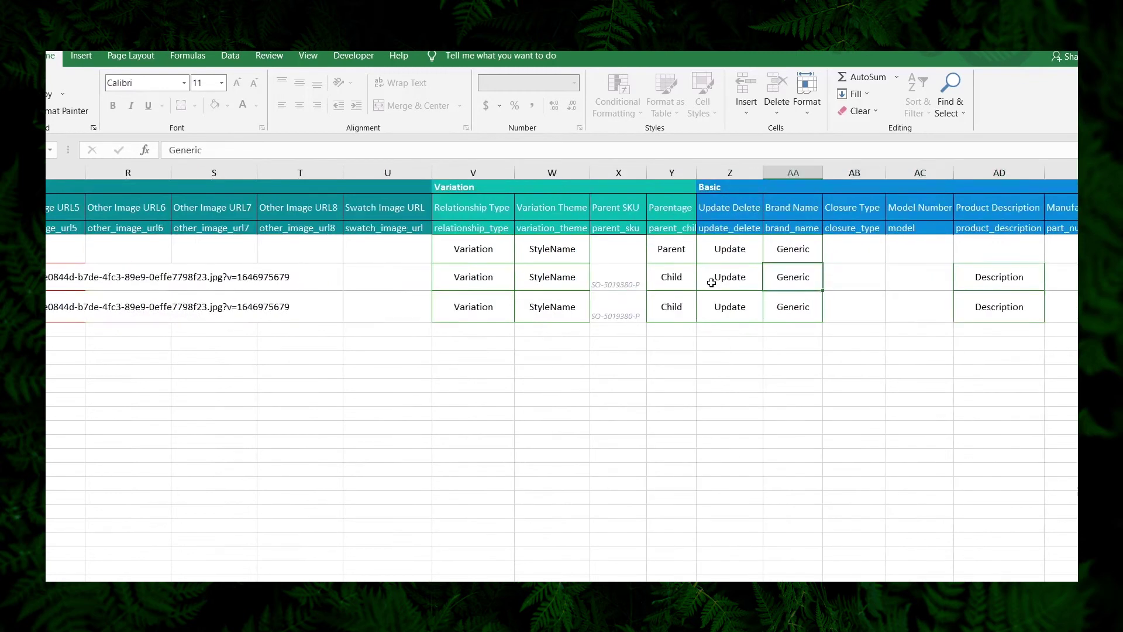
{"action": "key", "text": "shift+Down"}
{"action": "key", "text": "shift+Down"}
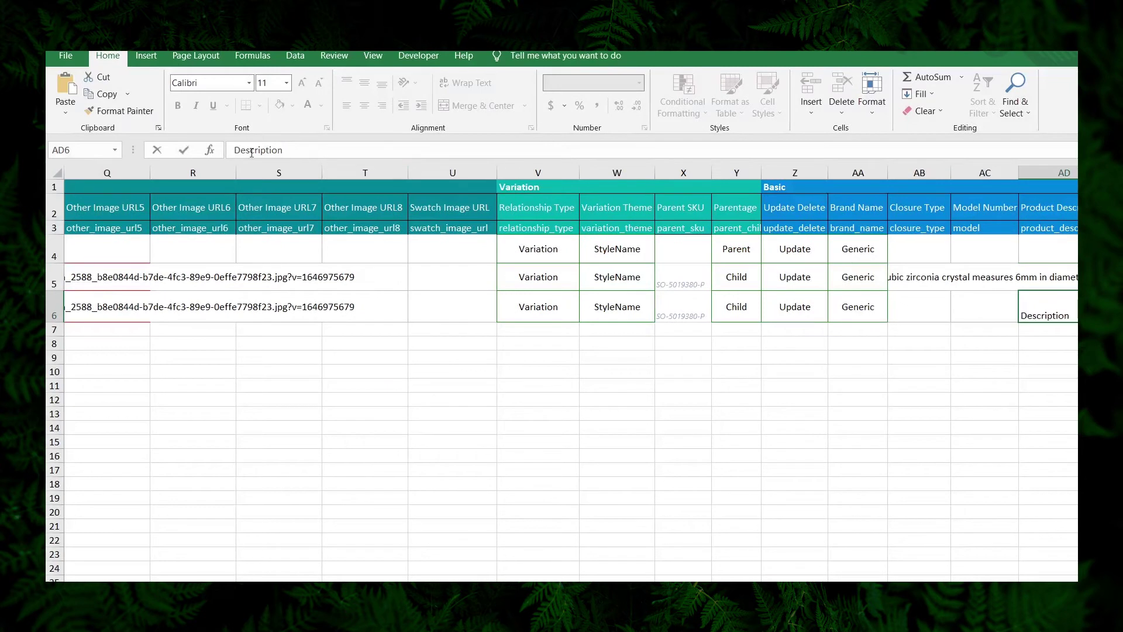
{"action": "double_click", "coordinate": [314, 156]}
{"action": "key", "text": "ctrl+v"}
{"action": "key", "text": "Return"}
{"action": "key", "text": "Up"}
{"action": "key", "text": "Up"}
Append 'new classic premium gift box' to the search terms in BM4
{"action": "key", "text": "Right"}
{"action": "key", "text": "Right"}
{"action": "key", "text": "Right"}
{"action": "key", "text": "Right"}
{"action": "key", "text": "Right"}
{"action": "key", "text": "Right"}
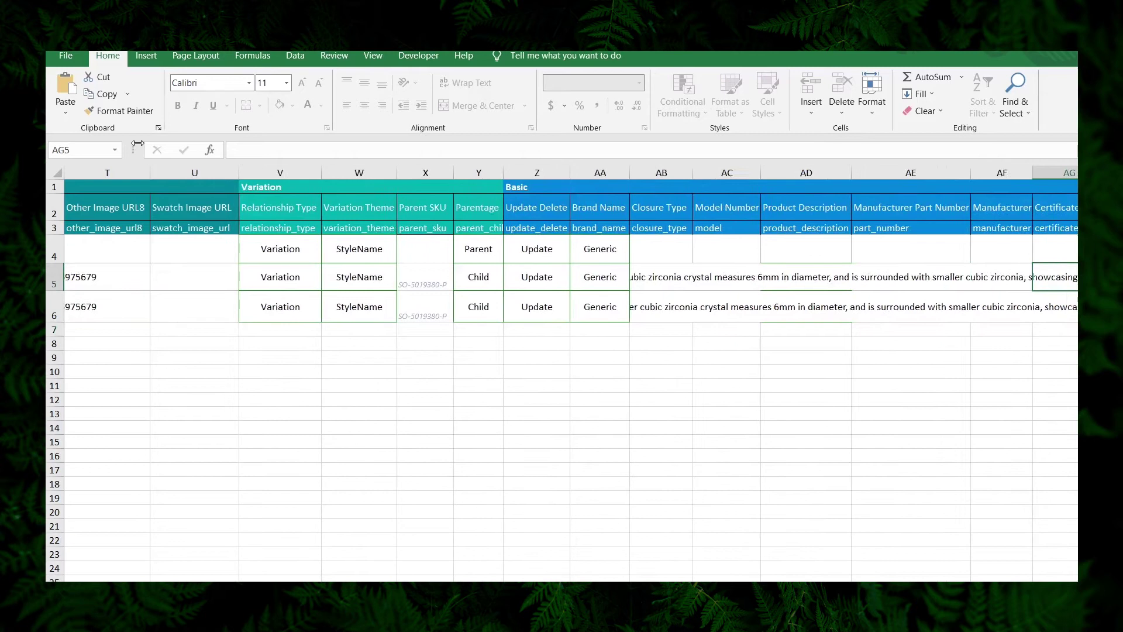
{"action": "key", "text": "Right"}
{"action": "type", "text": "ne"}
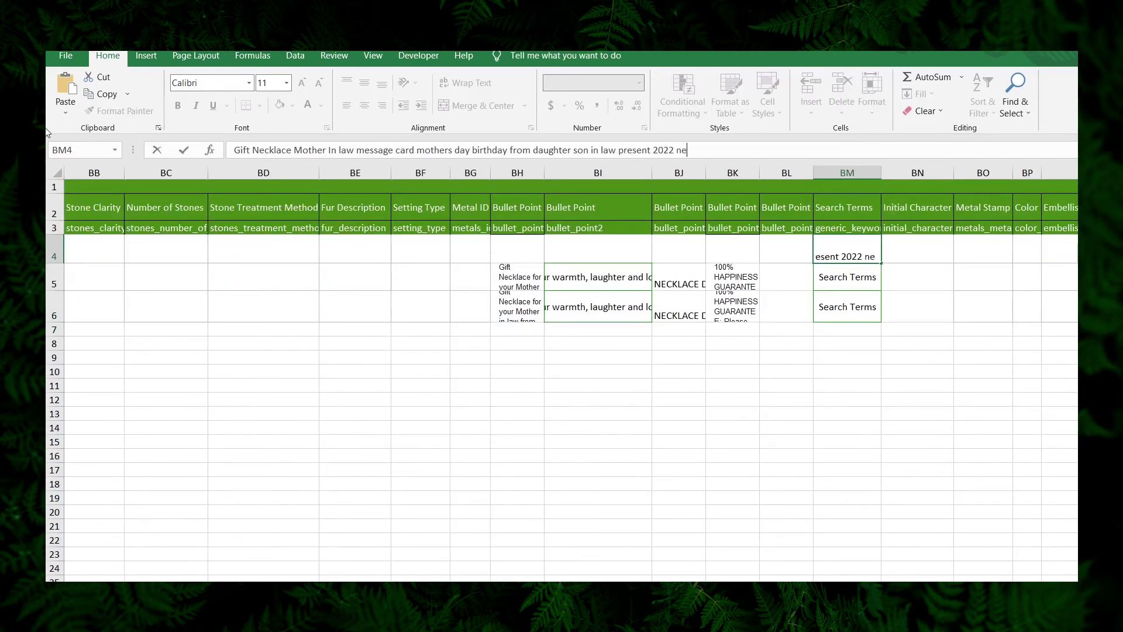
{"action": "type", "text": "w classic premium gift box"}
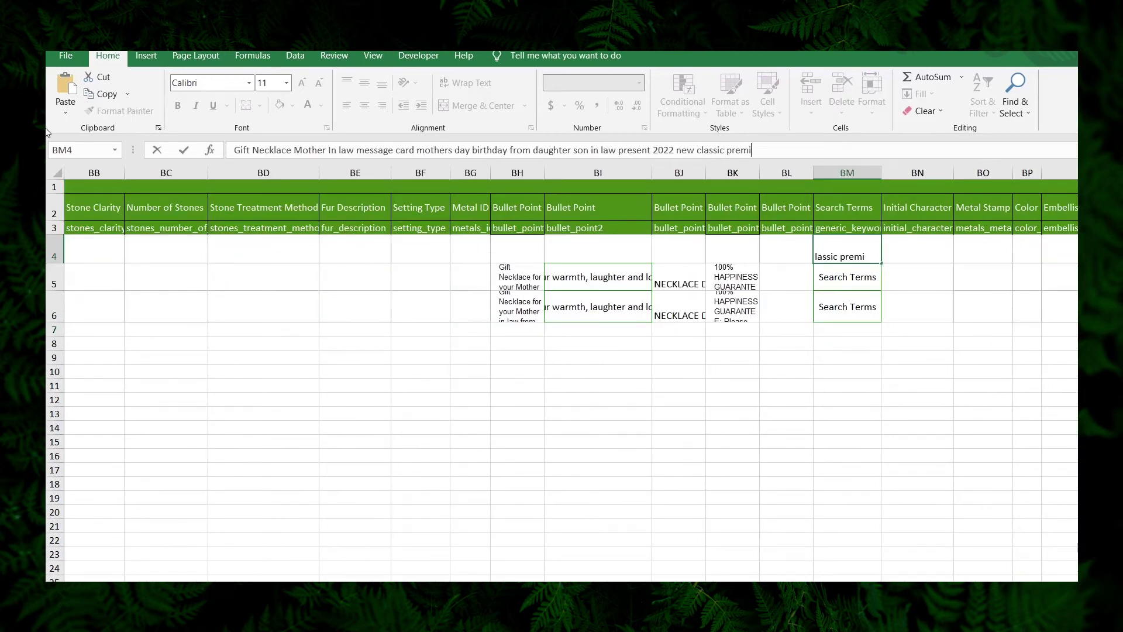
{"action": "key", "text": "Return"}
{"action": "key", "text": "Right"}
{"action": "key", "text": "Right"}
{"action": "key", "text": "Right"}
{"action": "key", "text": "Right"}
{"action": "key", "text": "Right"}
{"action": "key", "text": "Right"}
{"action": "key", "text": "Right"}
{"action": "key", "text": "Right"}
{"action": "key", "text": "Right"}
{"action": "key", "text": "Right"}
{"action": "key", "text": "Right"}
{"action": "key", "text": "Right"}
{"action": "key", "text": "Right"}
{"action": "key", "text": "Right"}
{"action": "key", "text": "Right"}
{"action": "key", "text": "Right"}
{"action": "key", "text": "Right"}
{"action": "key", "text": "Right"}
{"action": "key", "text": "Right"}
{"action": "key", "text": "Right"}
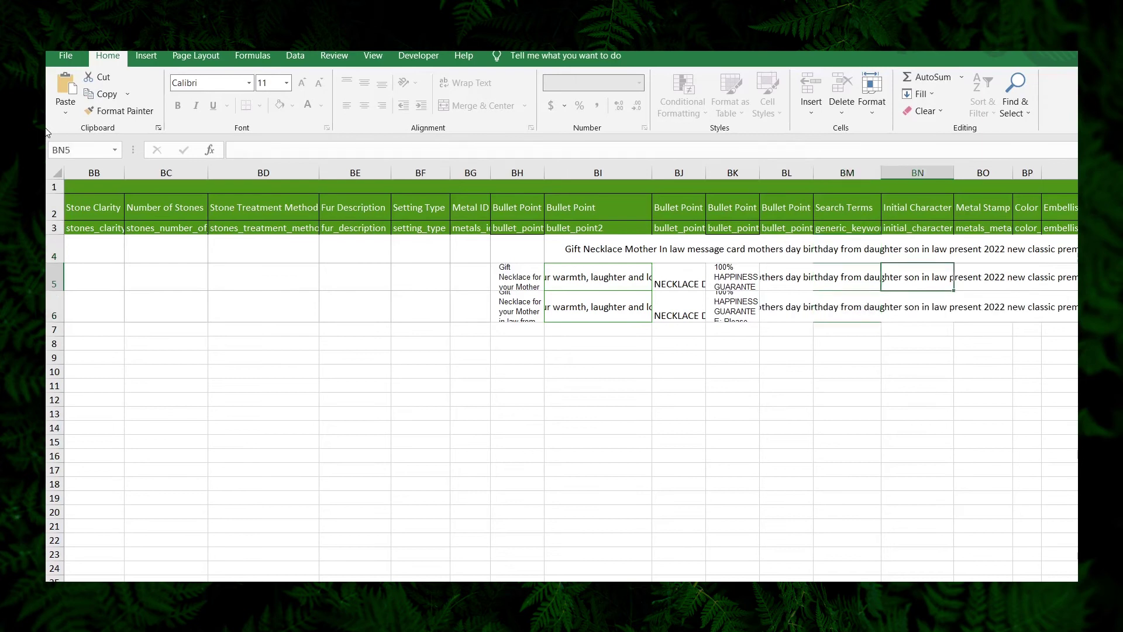
{"action": "key", "text": "Right"}
{"action": "key", "text": "Right"}
{"action": "key", "text": "Right"}
{"action": "key", "text": "Right"}
{"action": "key", "text": "Right"}
{"action": "key", "text": "Right"}
{"action": "key", "text": "Right"}
{"action": "key", "text": "Right"}
{"action": "key", "text": "Right"}
{"action": "key", "text": "Right"}
{"action": "key", "text": "Right"}
{"action": "key", "text": "Right"}
{"action": "key", "text": "Right"}
{"action": "key", "text": "Right"}
{"action": "key", "text": "Right"}
{"action": "key", "text": "Right"}
{"action": "key", "text": "Right"}
{"action": "key", "text": "Right"}
{"action": "key", "text": "Right"}
{"action": "key", "text": "Right"}
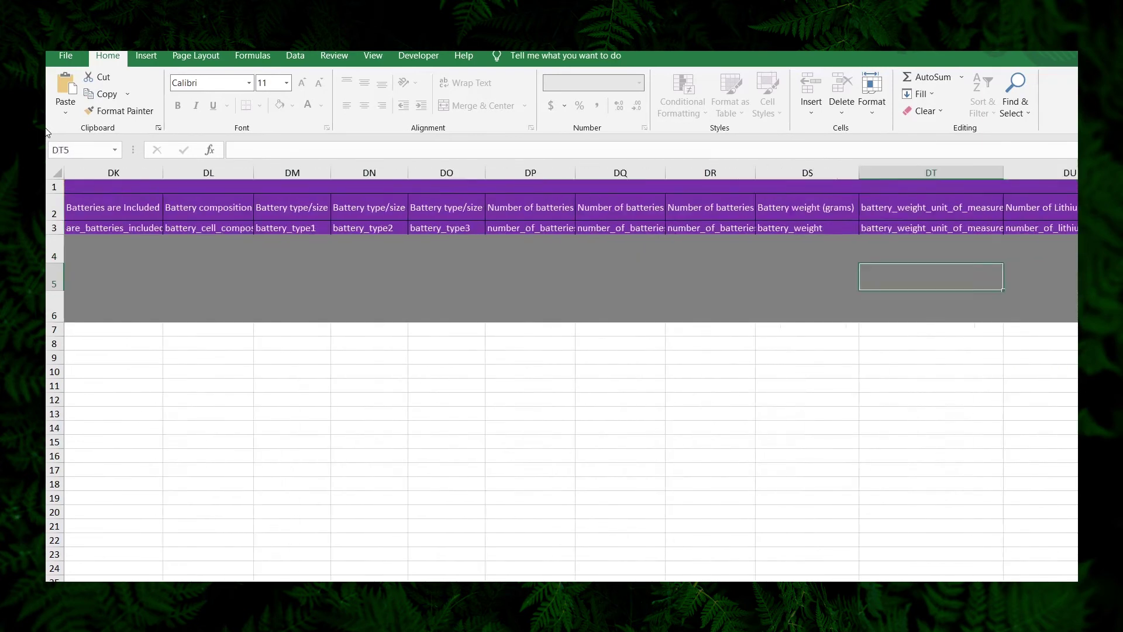
{"action": "key", "text": "Right"}
{"action": "key", "text": "Right"}
{"action": "key", "text": "Right"}
{"action": "key", "text": "Right"}
{"action": "key", "text": "Right"}
{"action": "key", "text": "Right"}
{"action": "key", "text": "Right"}
{"action": "key", "text": "Right"}
{"action": "key", "text": "Right"}
{"action": "key", "text": "Right"}
{"action": "key", "text": "Right"}
{"action": "key", "text": "Right"}
{"action": "key", "text": "Right"}
{"action": "key", "text": "Right"}
{"action": "key", "text": "Right"}
{"action": "key", "text": "Right"}
{"action": "key", "text": "Right"}
{"action": "key", "text": "Right"}
{"action": "key", "text": "Right"}
{"action": "key", "text": "Right"}
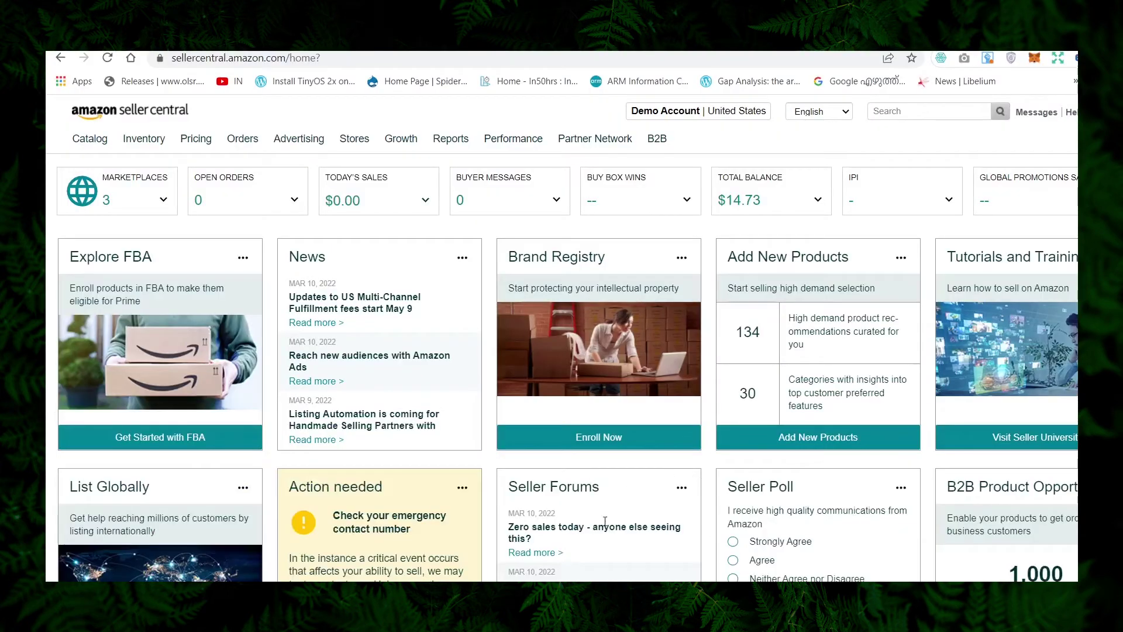
Select PC-LK.xlsm on Add Products via Upload and submit it after validation
{"action": "mouse_move", "coordinate": [149, 141]}
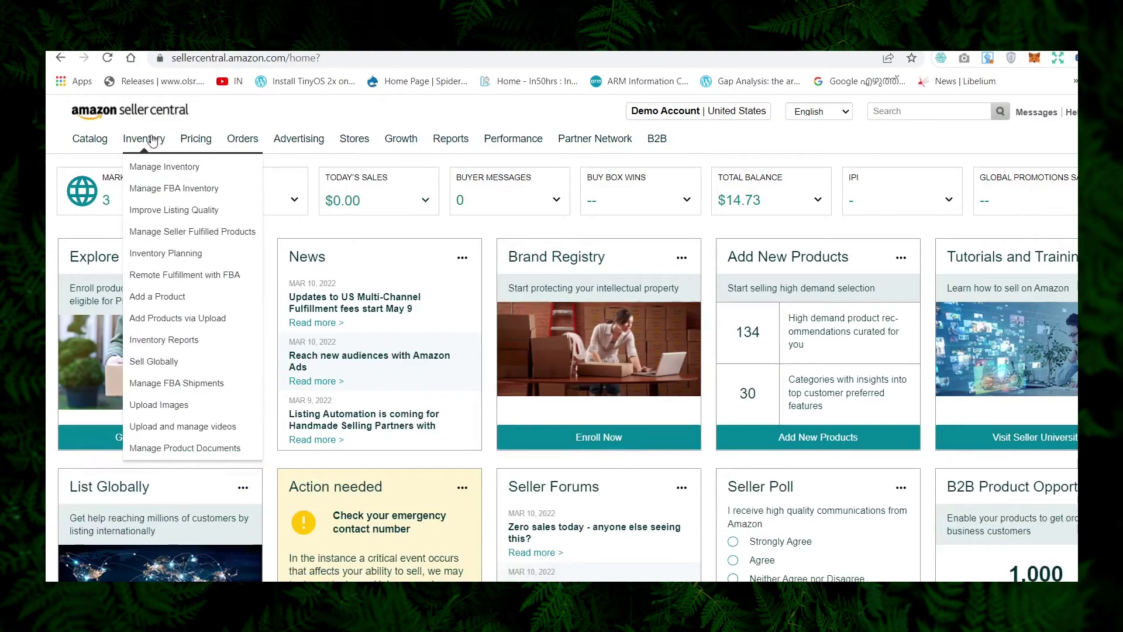
{"action": "left_click", "coordinate": [154, 318]}
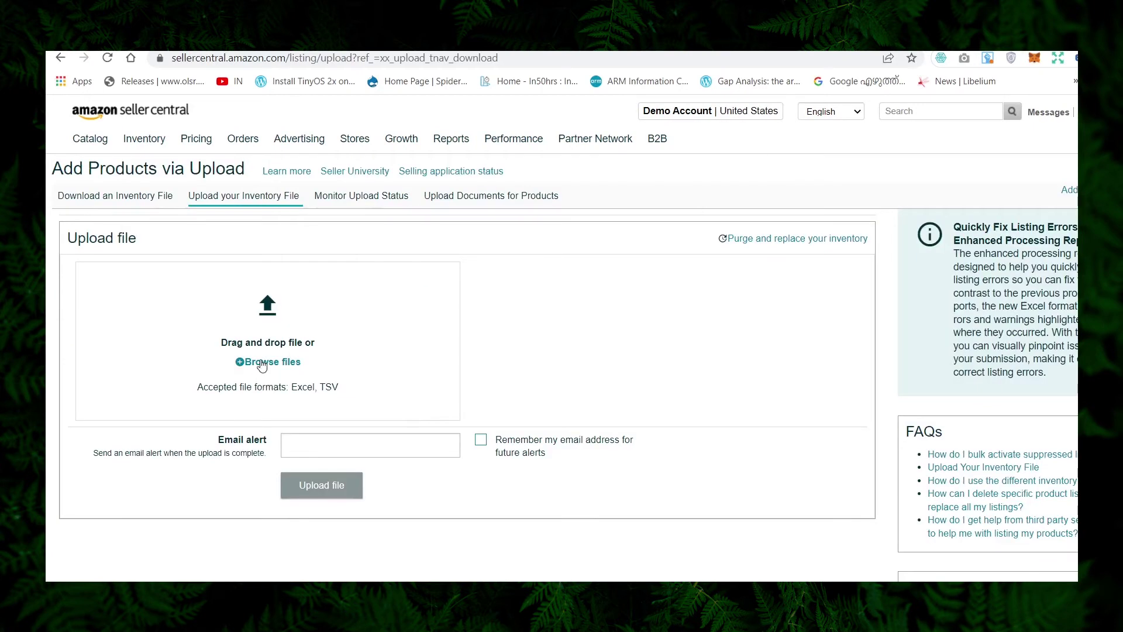
{"action": "left_click", "coordinate": [262, 363]}
{"action": "left_click", "coordinate": [263, 130]}
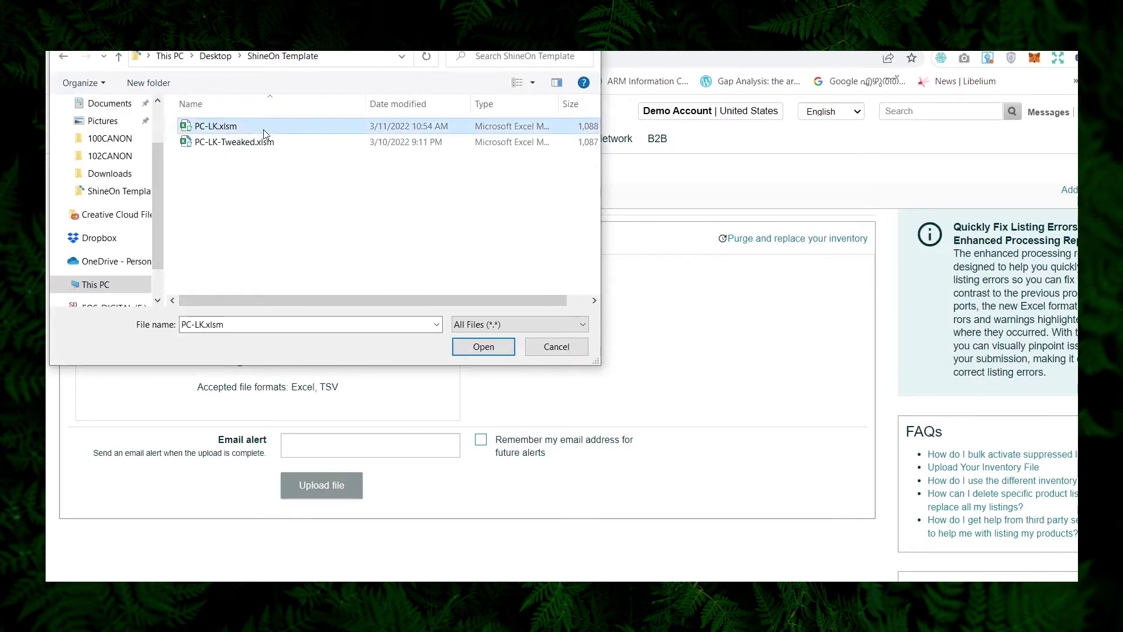
{"action": "double_click", "coordinate": [263, 133]}
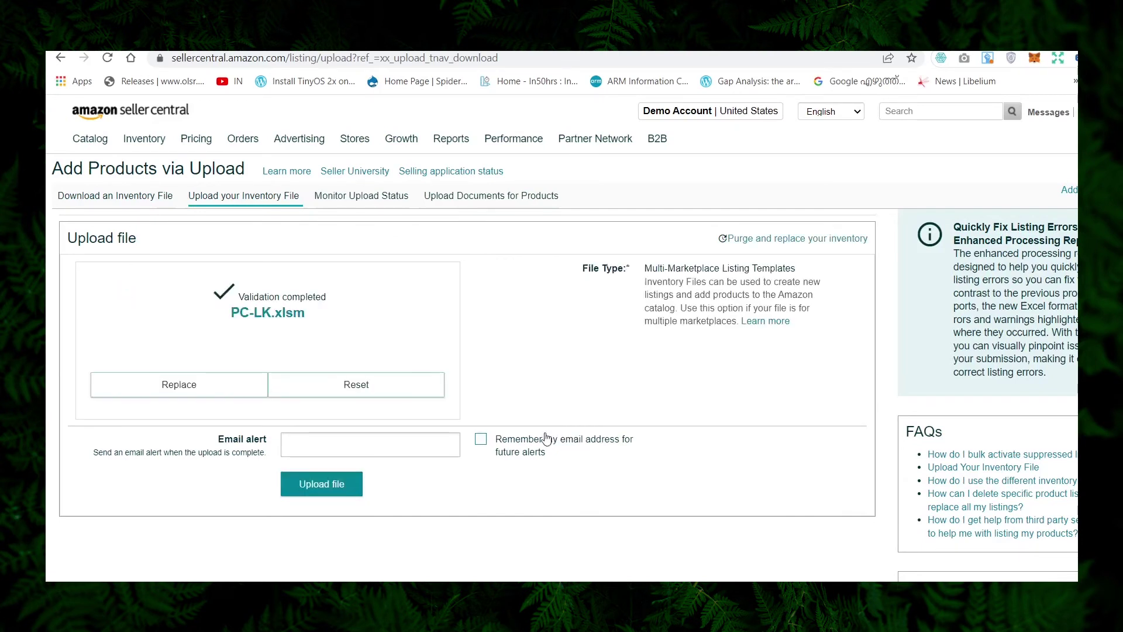
{"action": "left_click", "coordinate": [339, 484]}
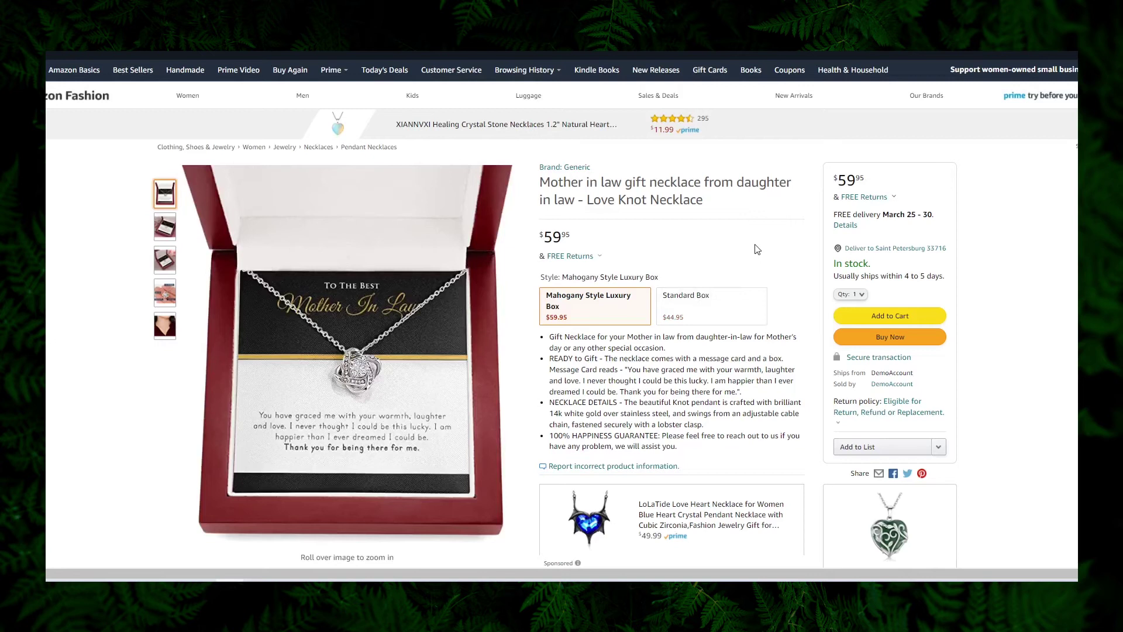
Highlight the live Love Knot Necklace title, first bullet point and message card text for review
{"action": "left_click_drag", "start_coordinate": [703, 201], "coordinate": [541, 185]}
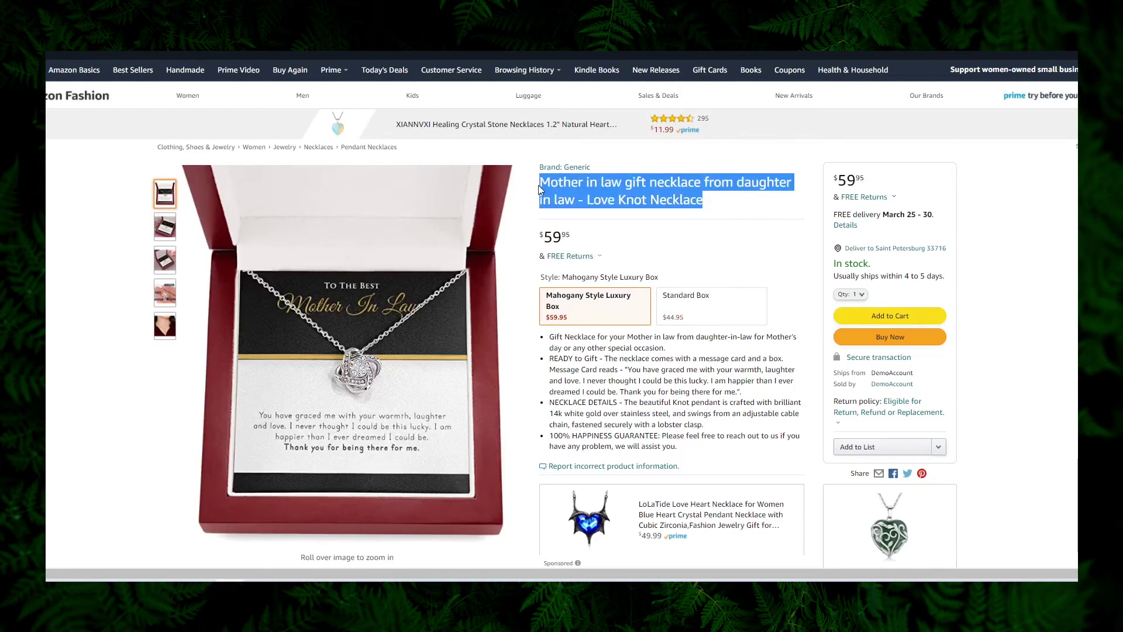
{"action": "left_click_drag", "start_coordinate": [666, 348], "coordinate": [553, 340]}
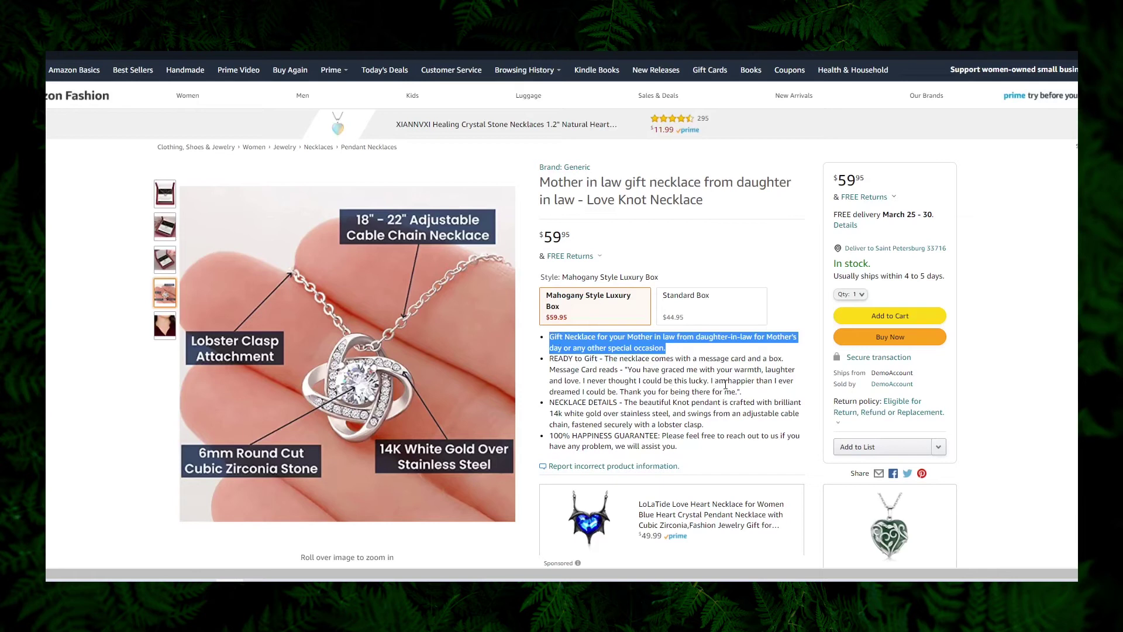
{"action": "left_click_drag", "start_coordinate": [740, 392], "coordinate": [623, 372]}
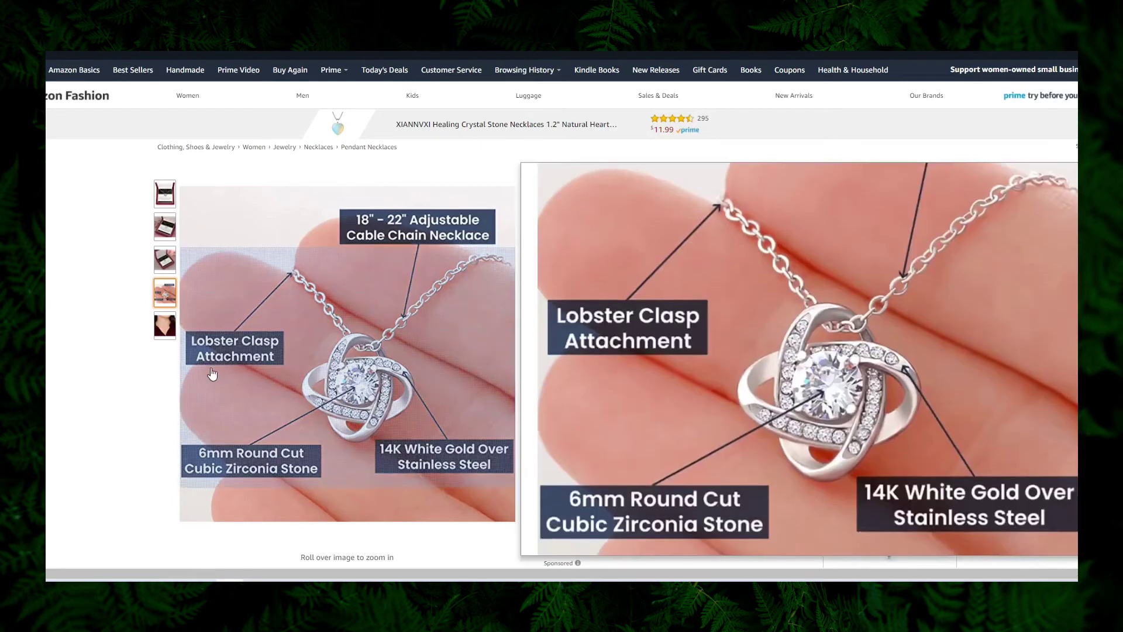
{"action": "triple_click", "coordinate": [644, 191]}
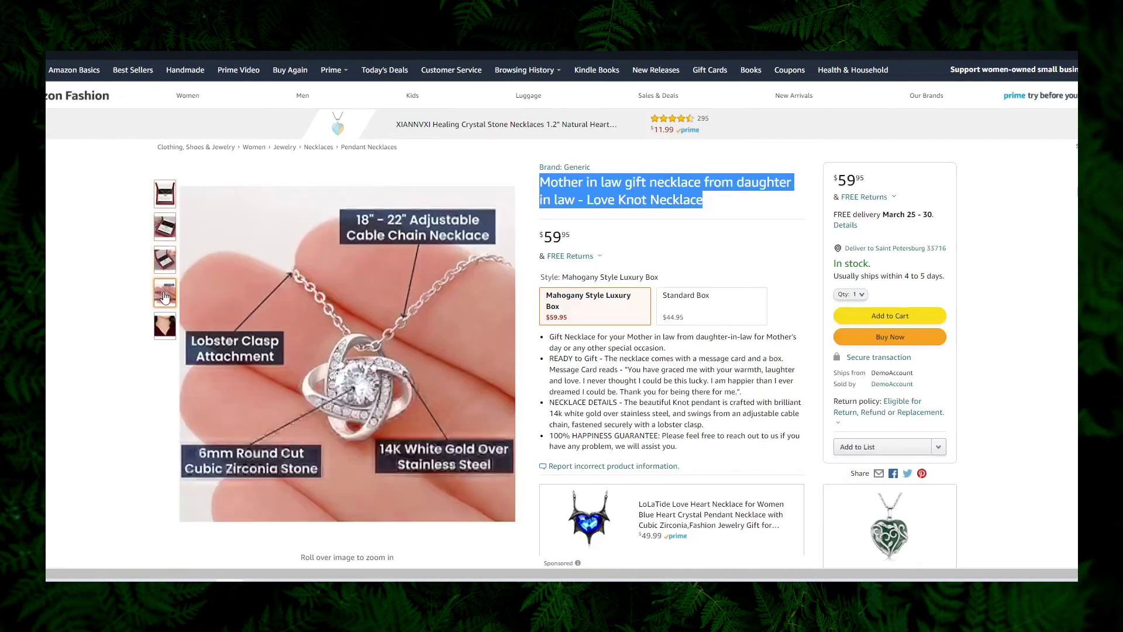
{"action": "mouse_move", "coordinate": [164, 329]}
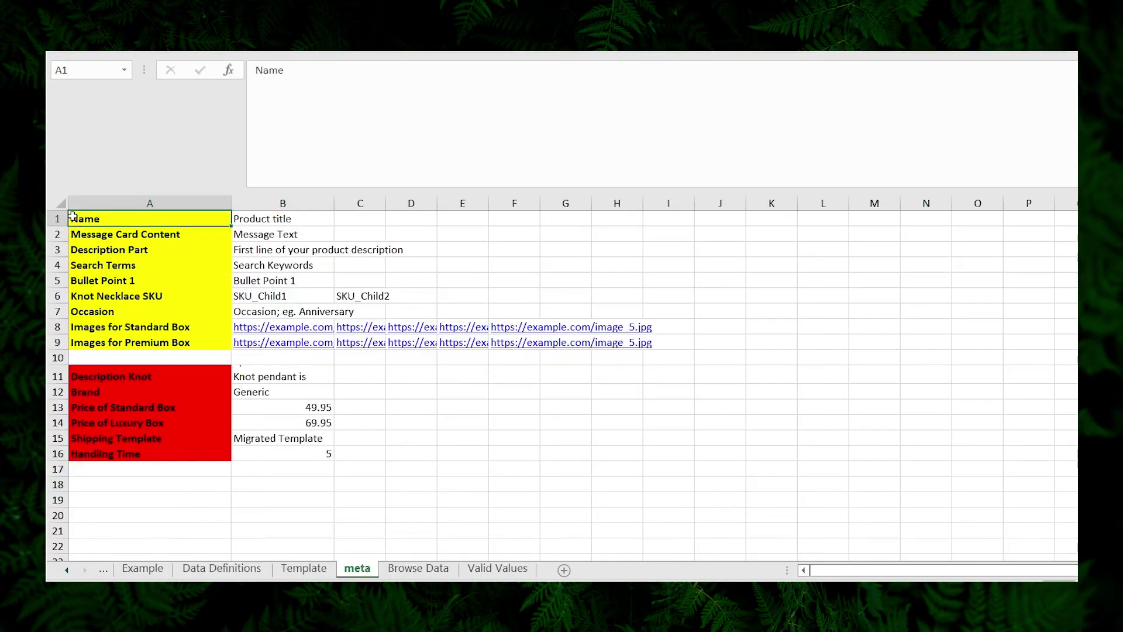
{"action": "left_click_drag", "start_coordinate": [73, 216], "coordinate": [300, 347]}
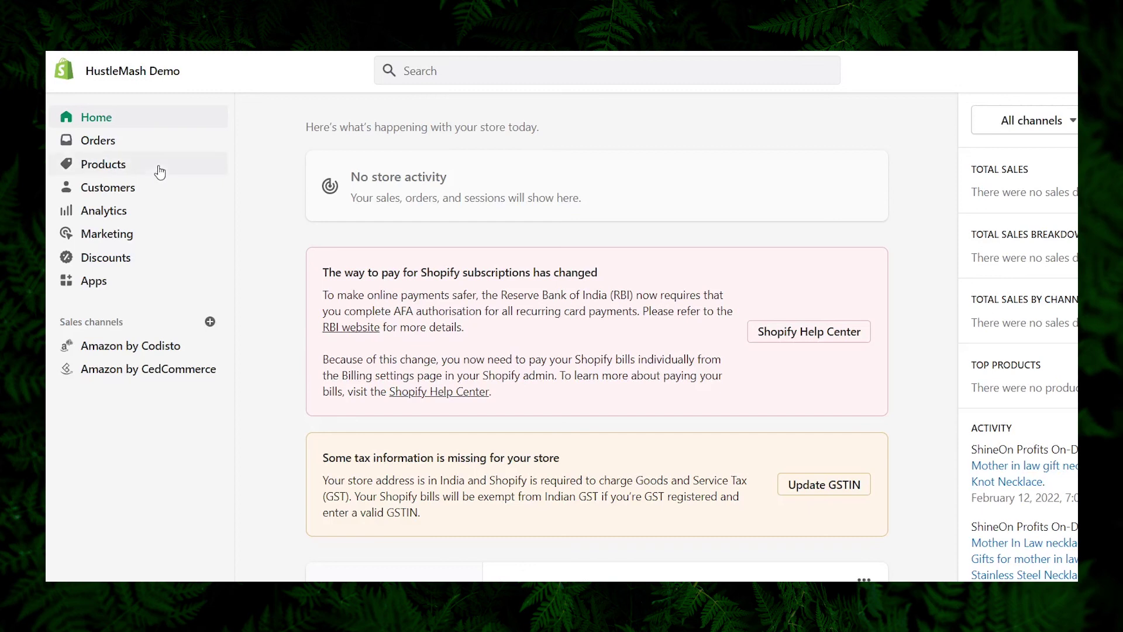
Select all 50 products in the Products list and export them as CSV for Excel
{"action": "left_click", "coordinate": [160, 171]}
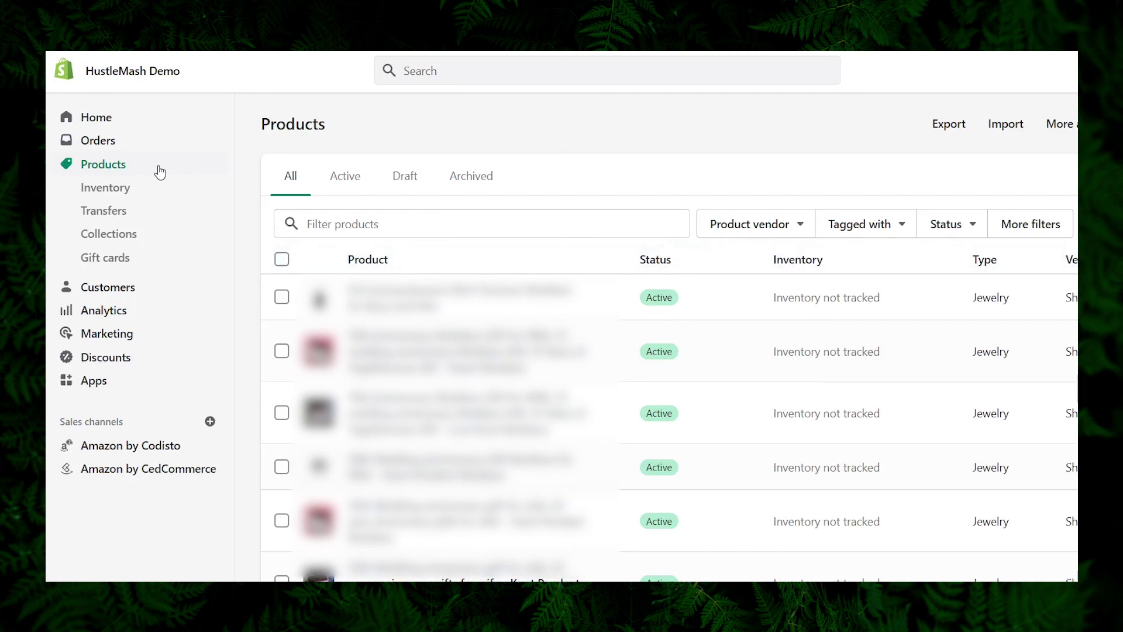
{"action": "left_click", "coordinate": [282, 261]}
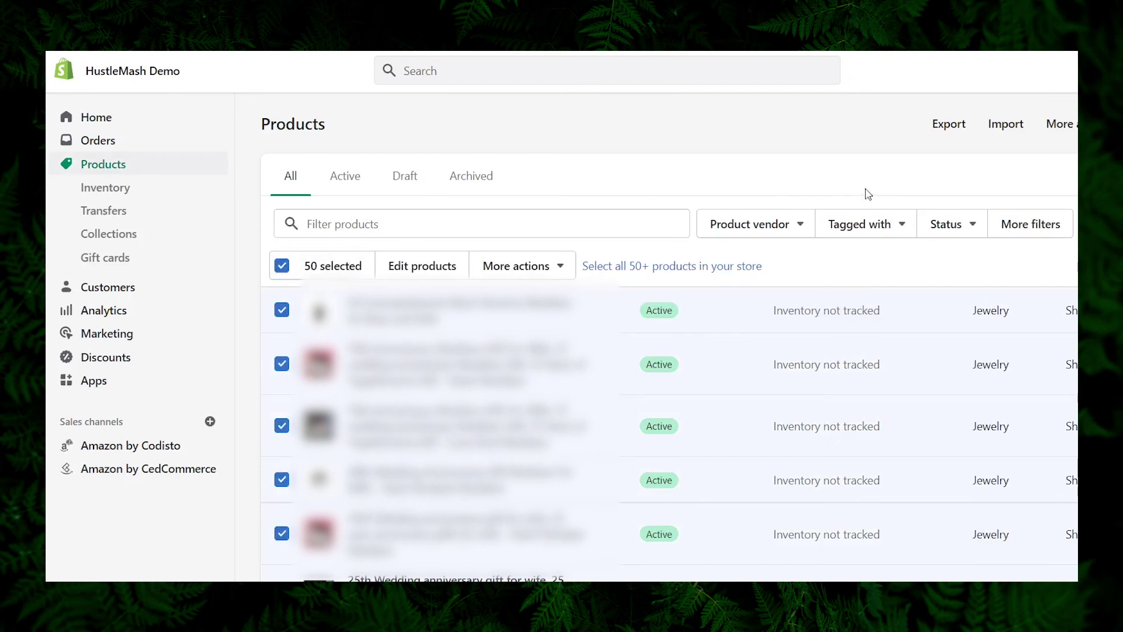
{"action": "left_click", "coordinate": [949, 124]}
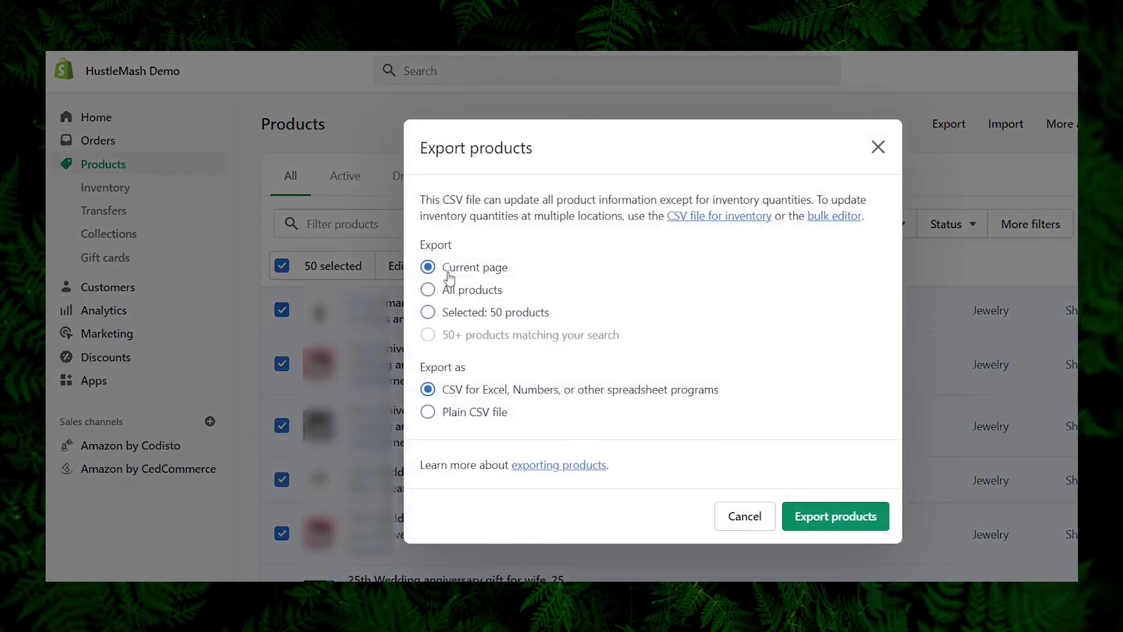
{"action": "left_click", "coordinate": [428, 312]}
{"action": "left_click", "coordinate": [428, 413]}
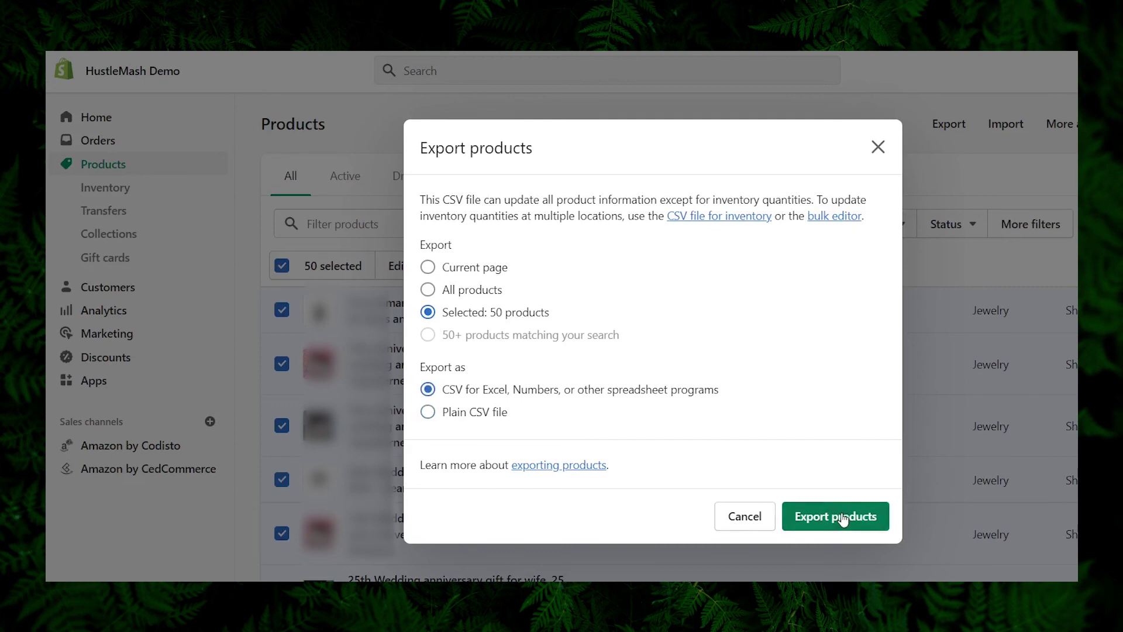
{"action": "left_click", "coordinate": [840, 516]}
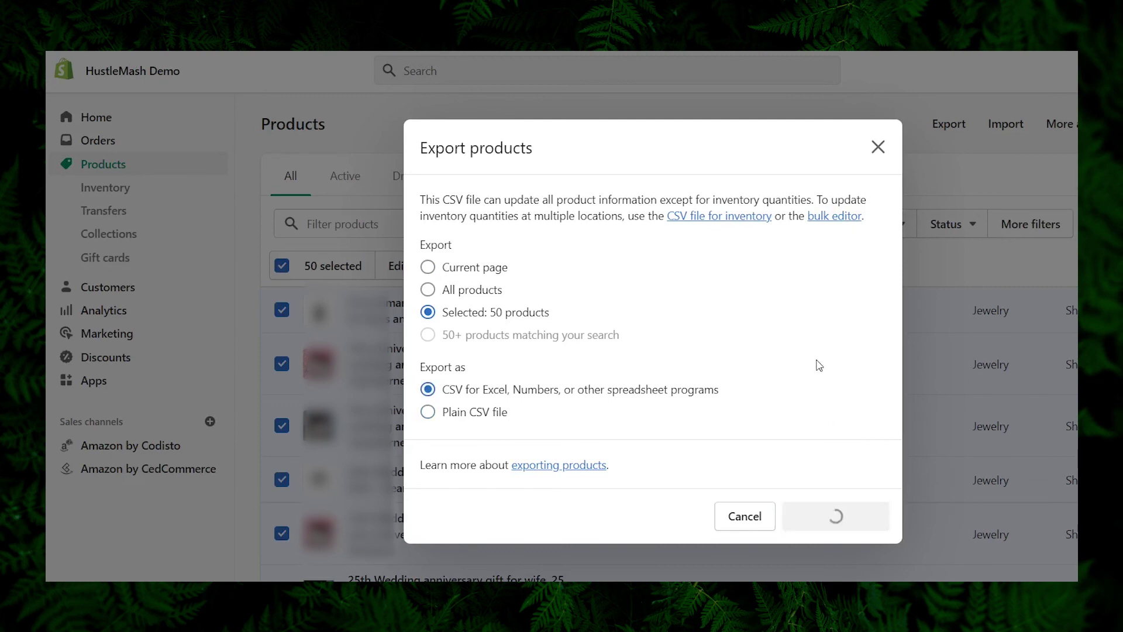